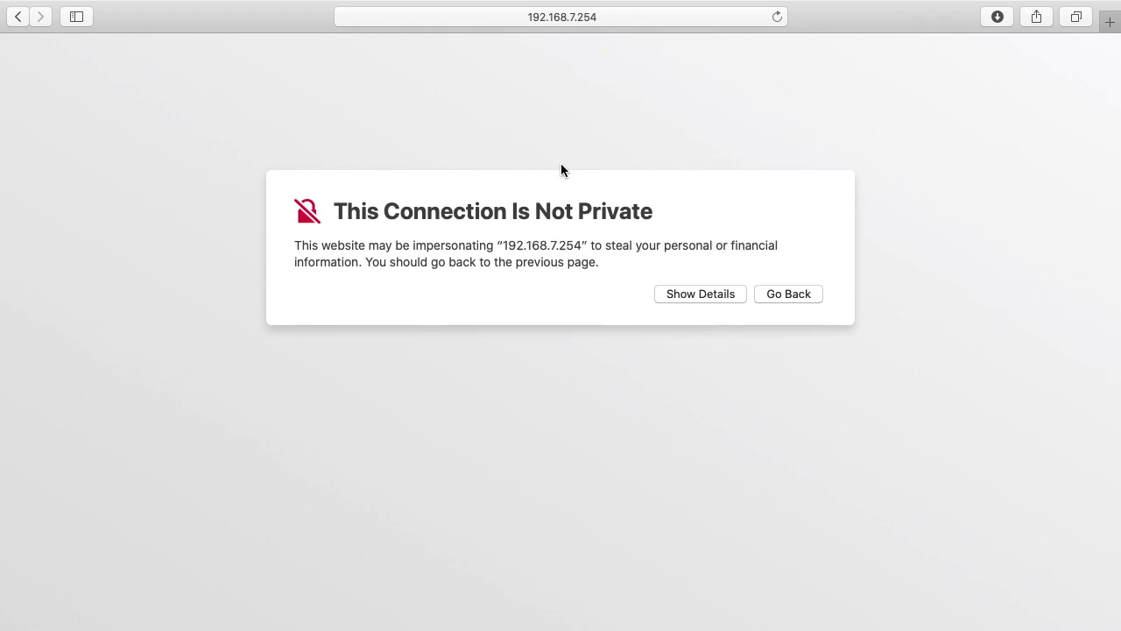
Bypass Safari's untrusted-certificate warning for the router, authorizing it with the Mac system password.
click(703, 296)
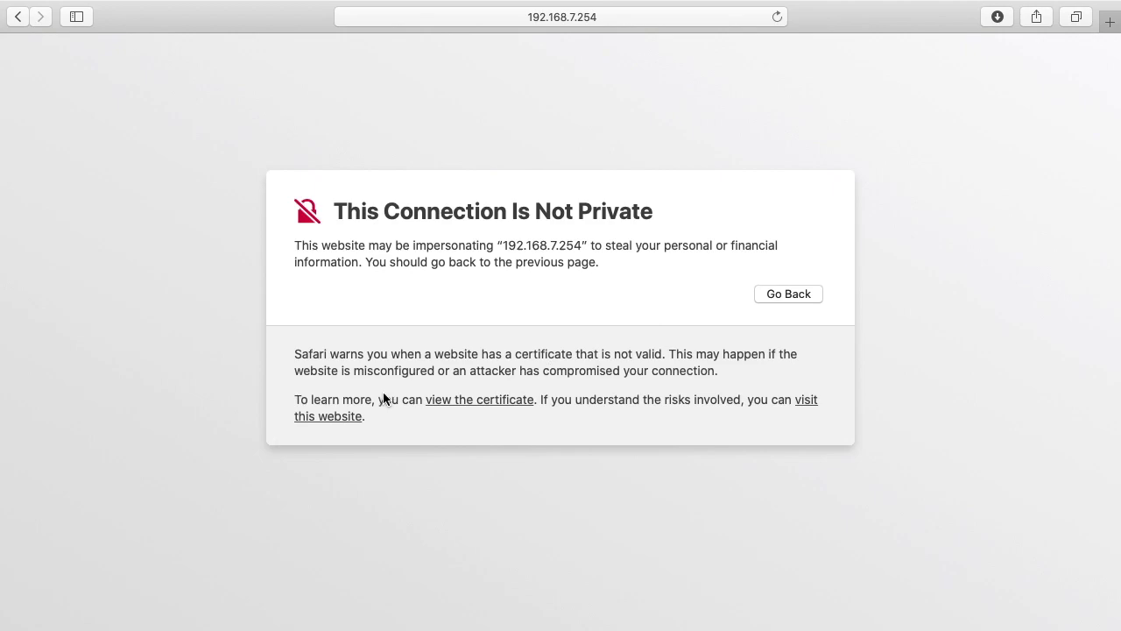
click(344, 417)
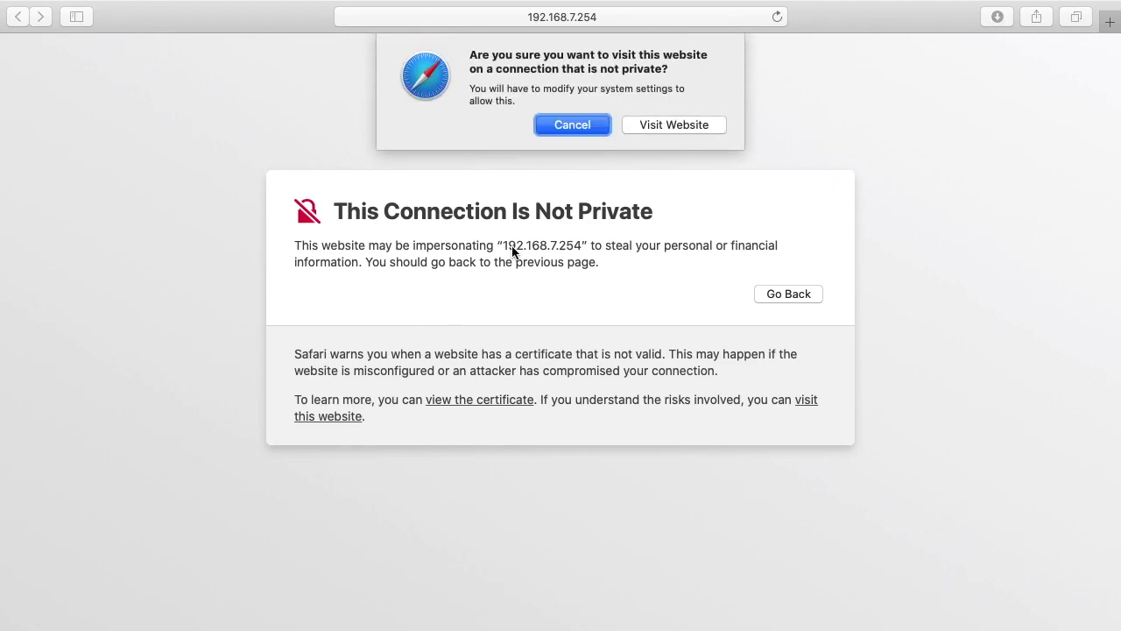
key(Return)
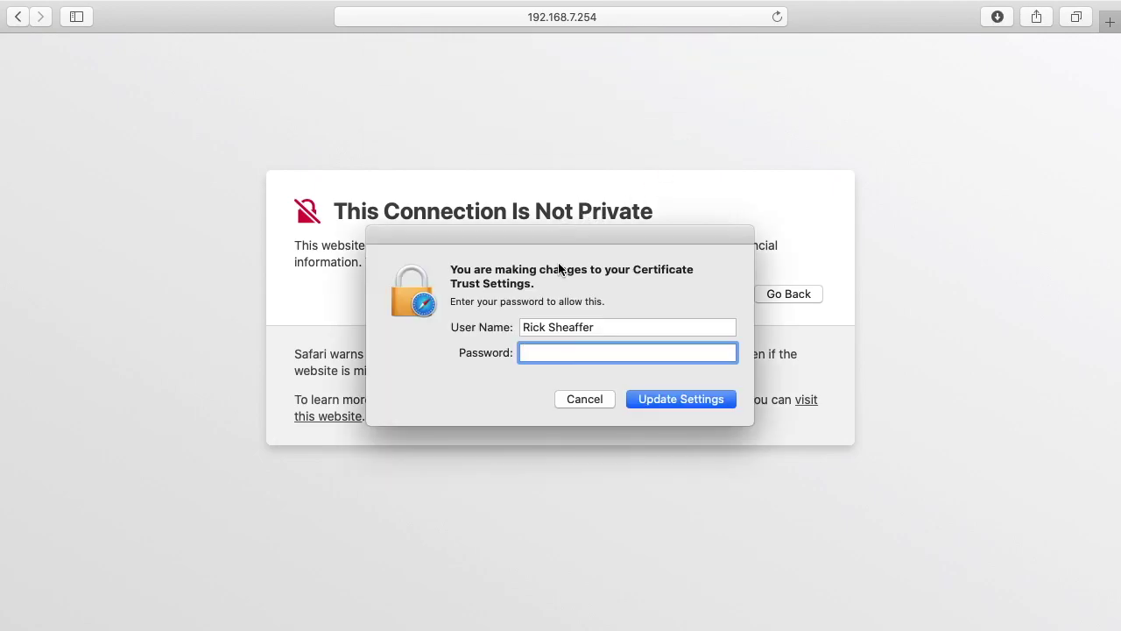
text(********)
key(Return)
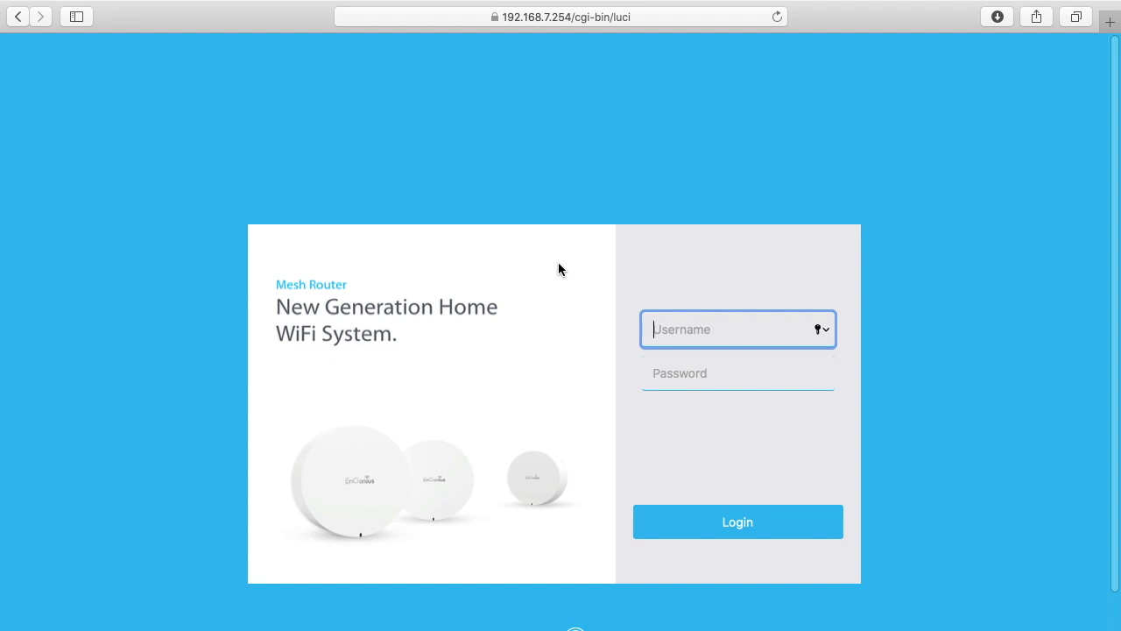
Log in to the router with the admin username and password, declining to save the password.
text(rickmakes)
key(Tab)
text(••••••••)
key(Return)
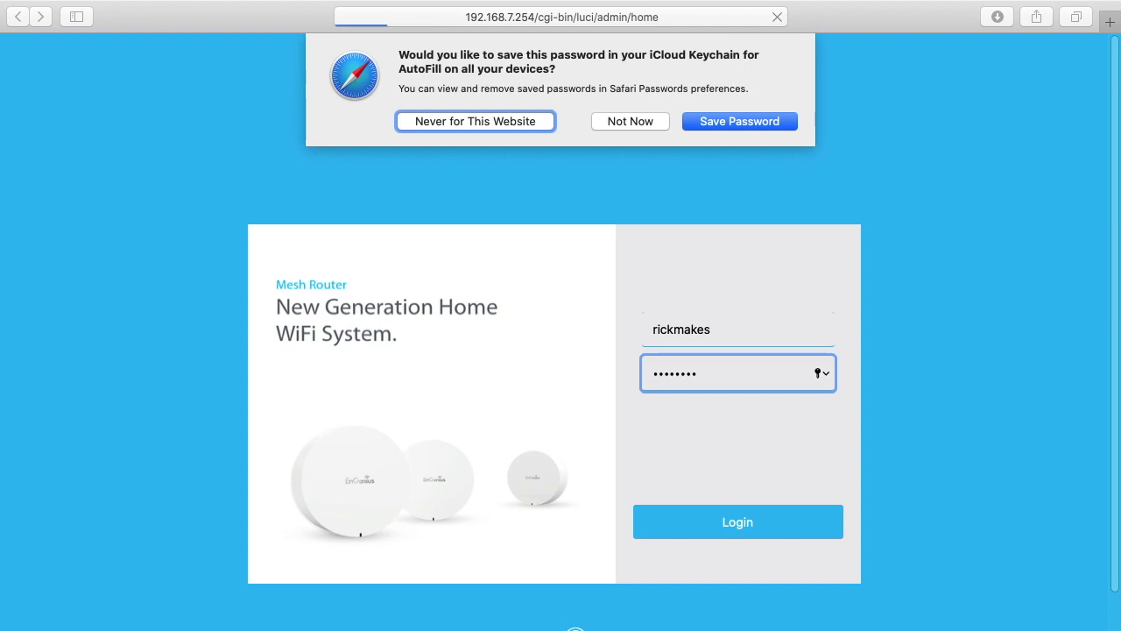
click(632, 120)
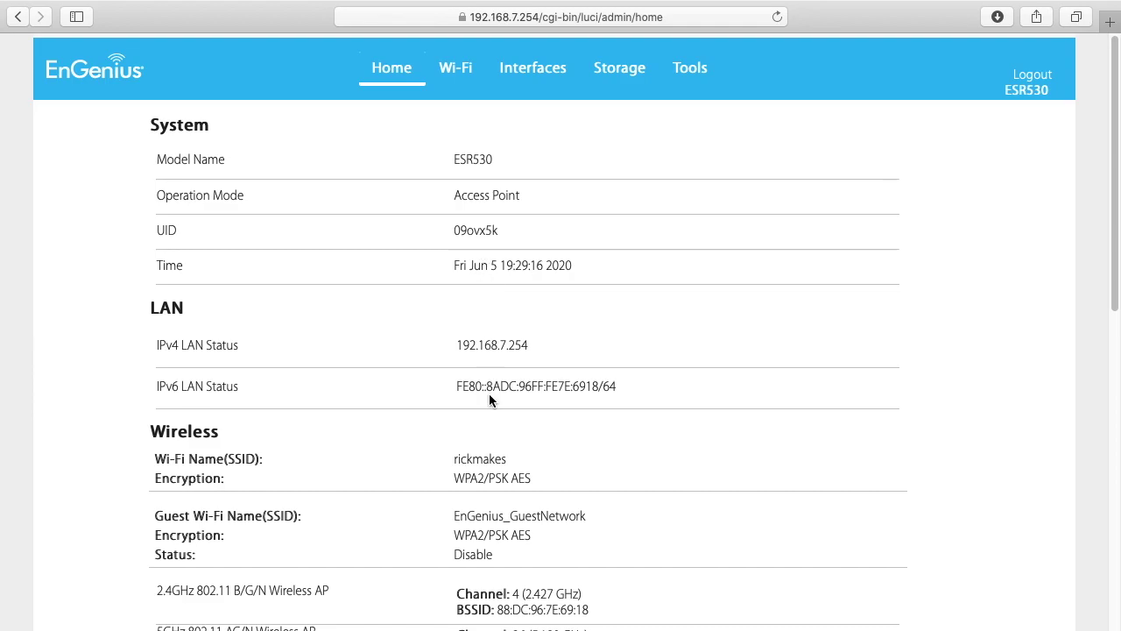
Scroll the Home page through System, LAN, Wireless and the two-node Mesh Device List.
scroll(489, 393, down, 5)
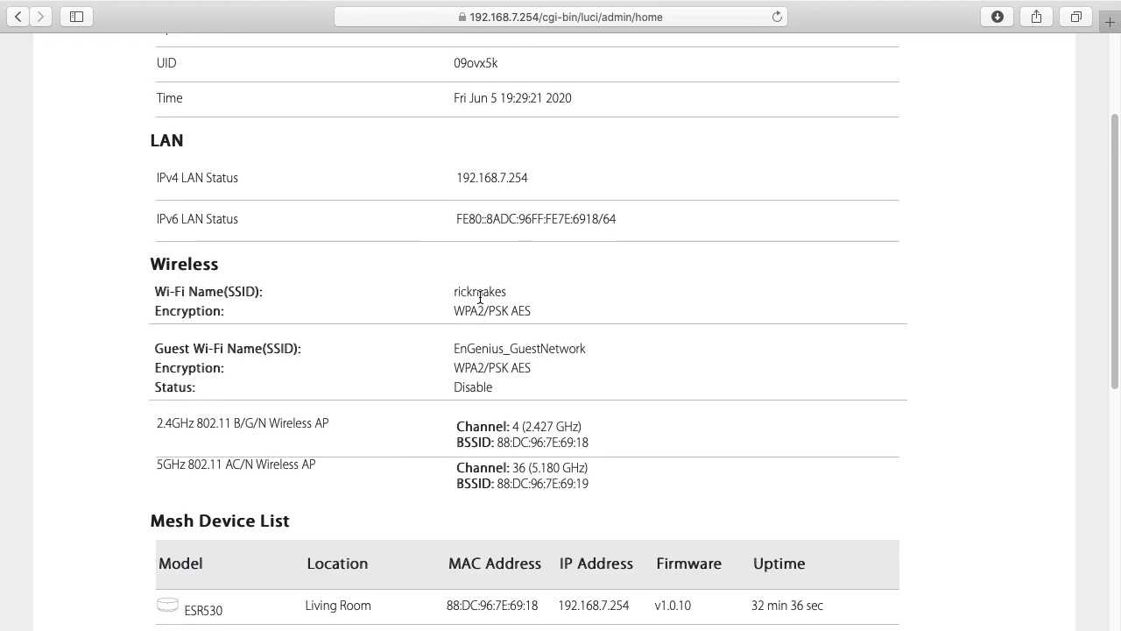
scroll(485, 348, down, 1)
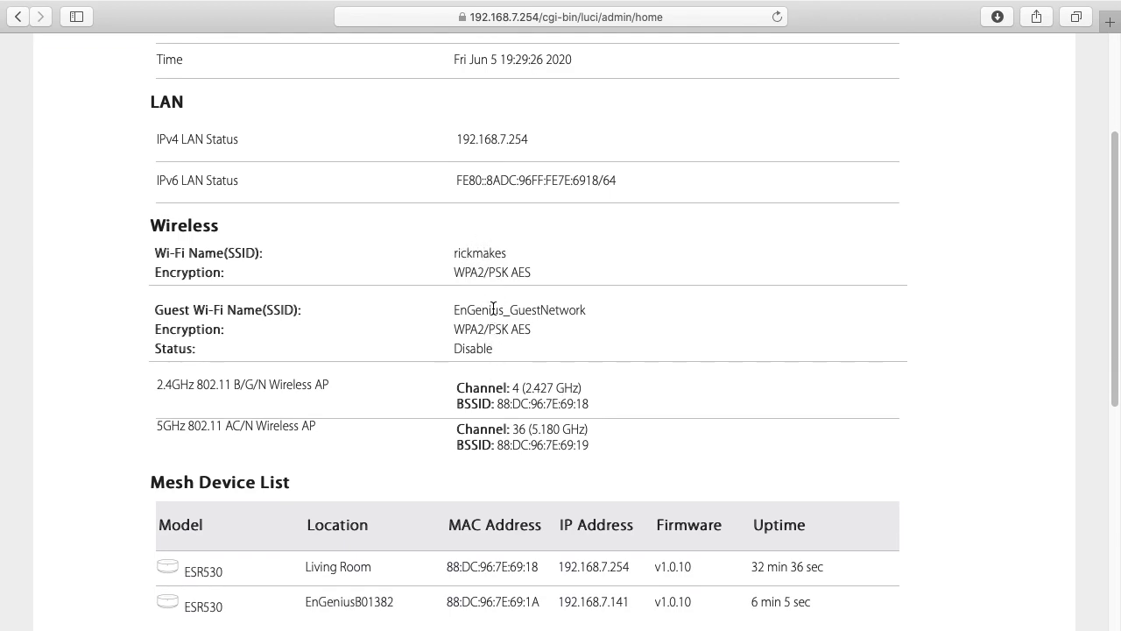
scroll(491, 377, down, 3)
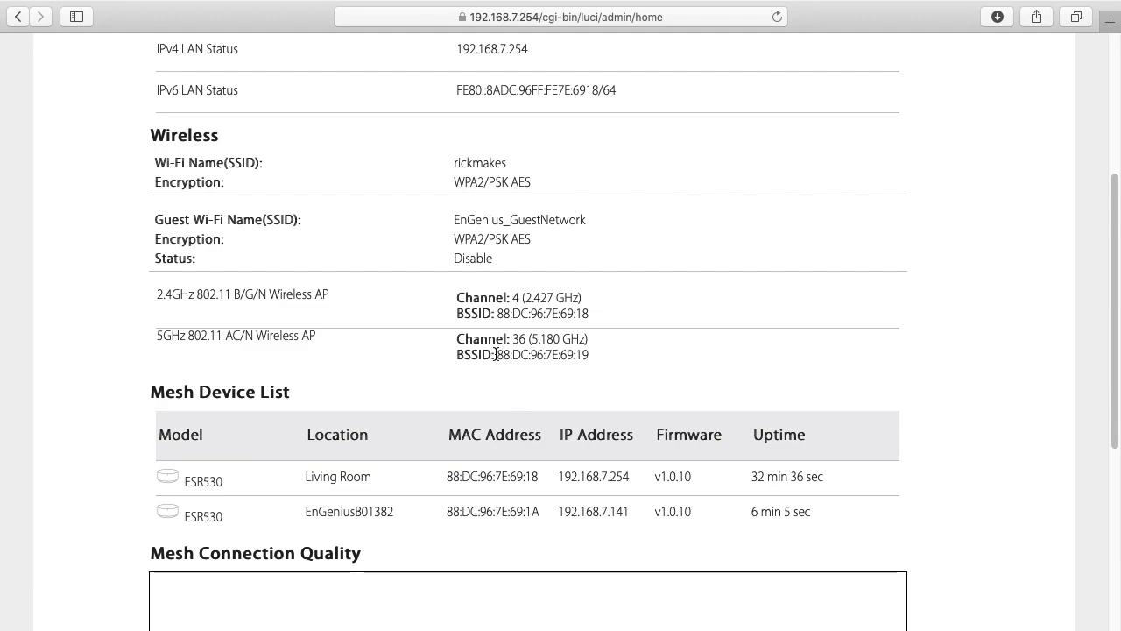
scroll(495, 354, down, 3)
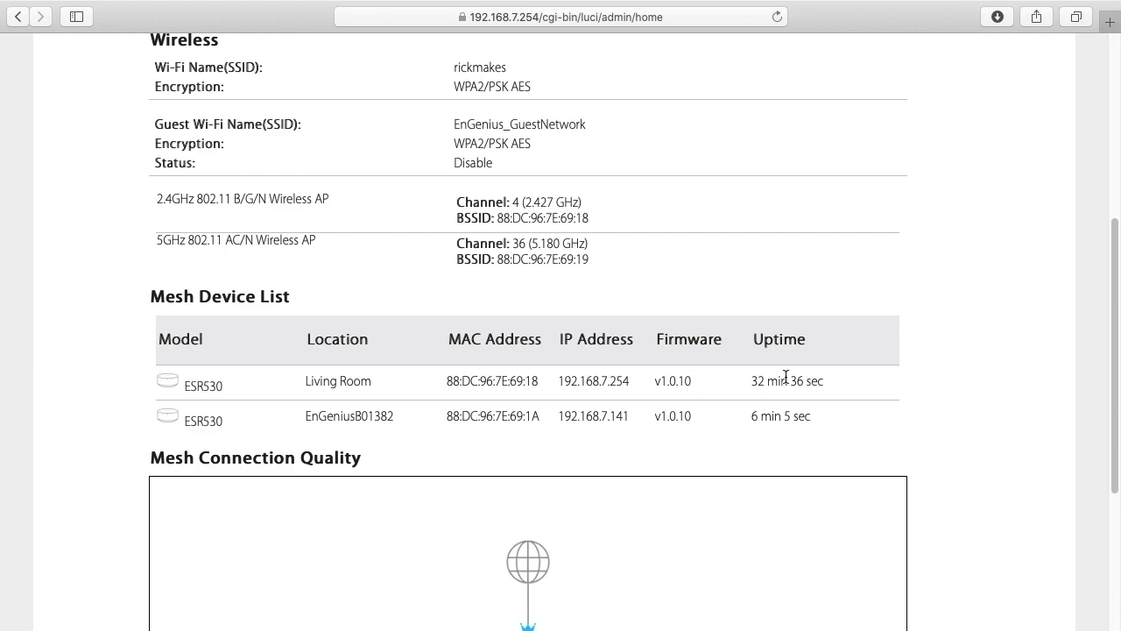
scroll(784, 381, down, 5)
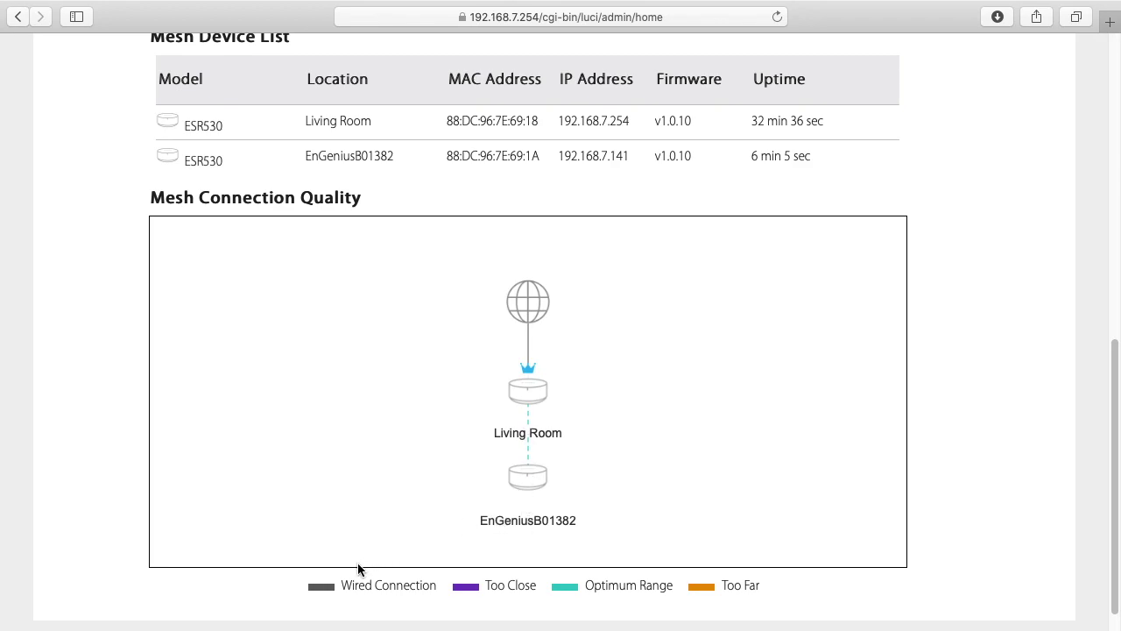
scroll(552, 394, up, 5)
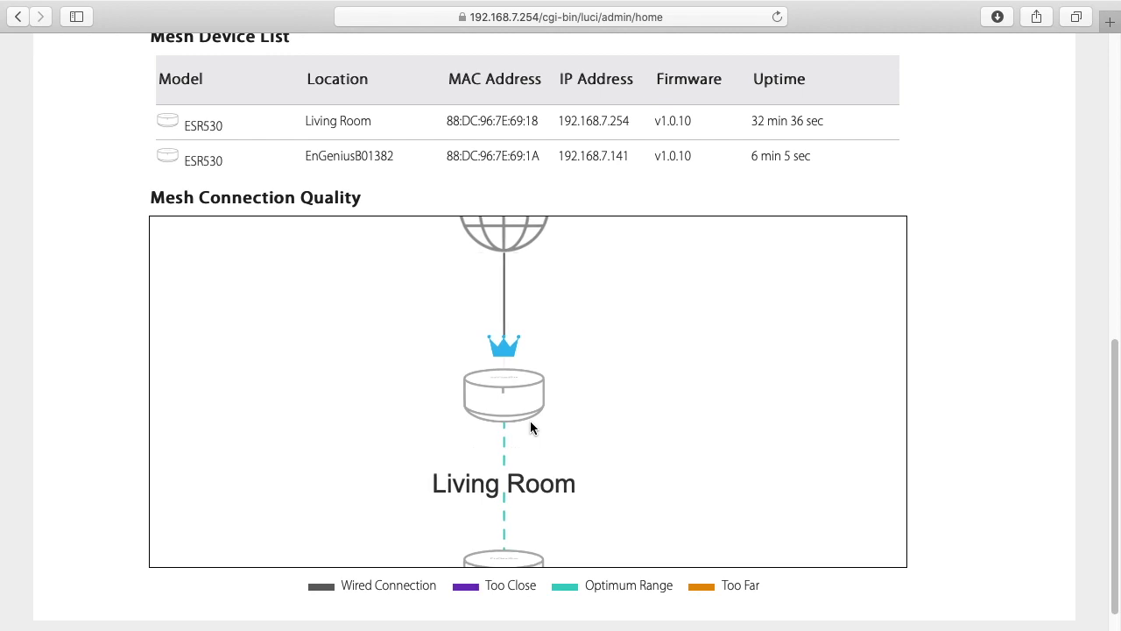
scroll(530, 426, up, 2)
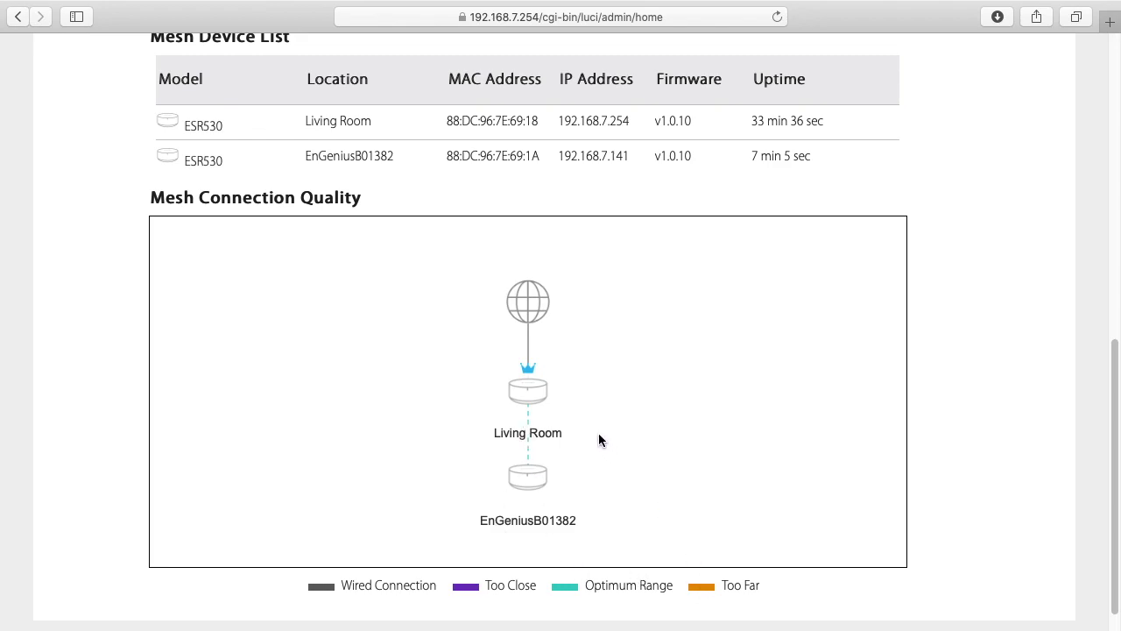
scroll(894, 166, up, 1)
scroll(894, 167, up, 15)
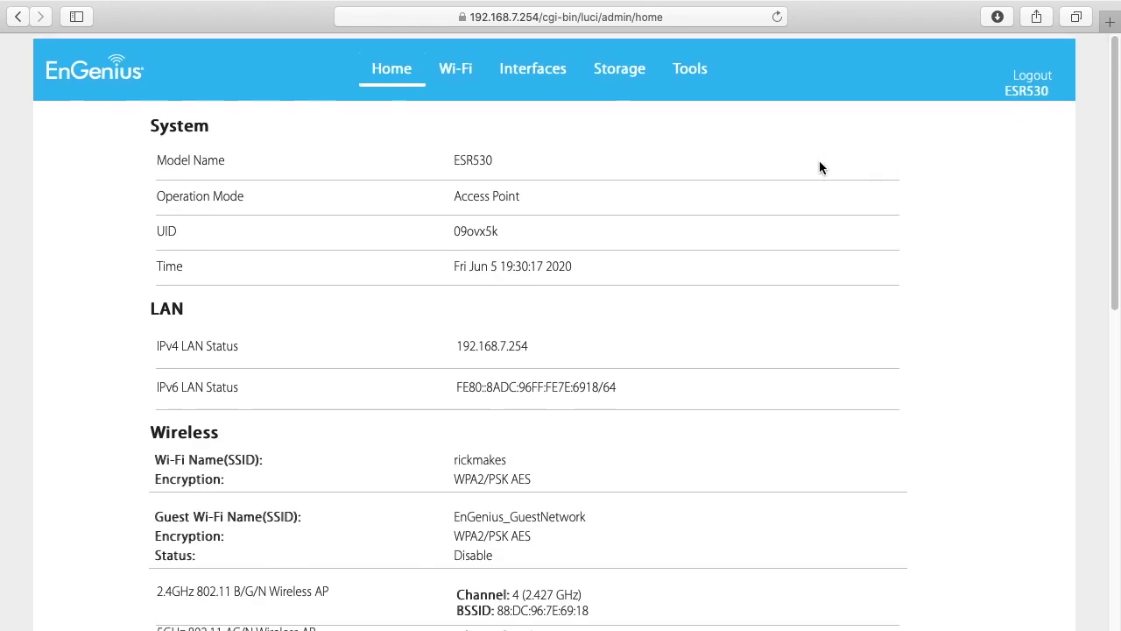
click(460, 68)
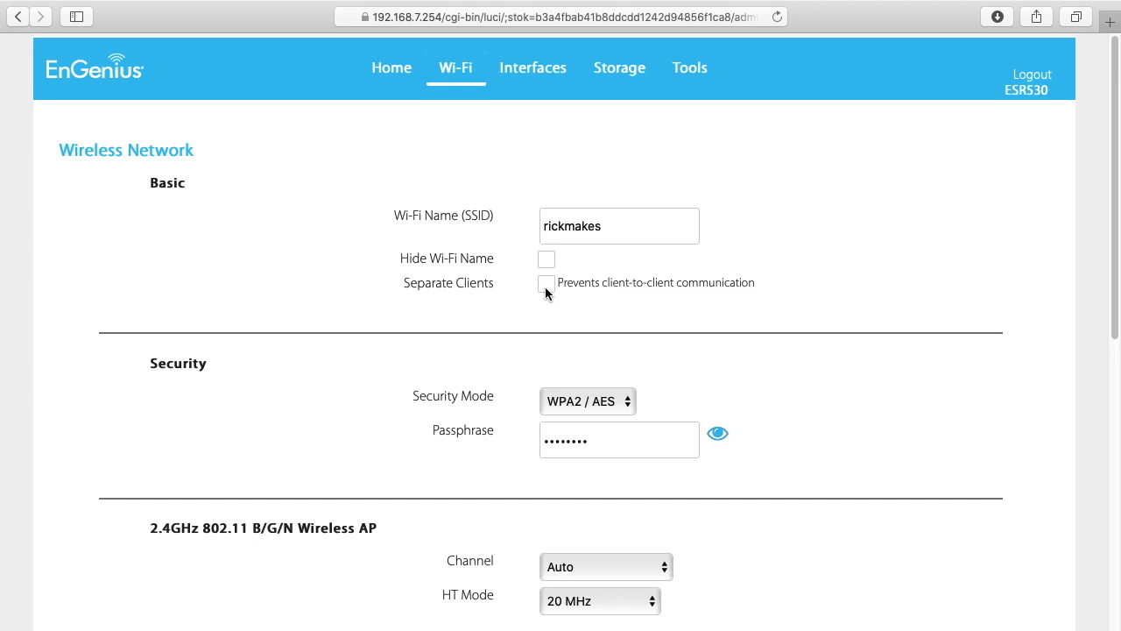
click(590, 404)
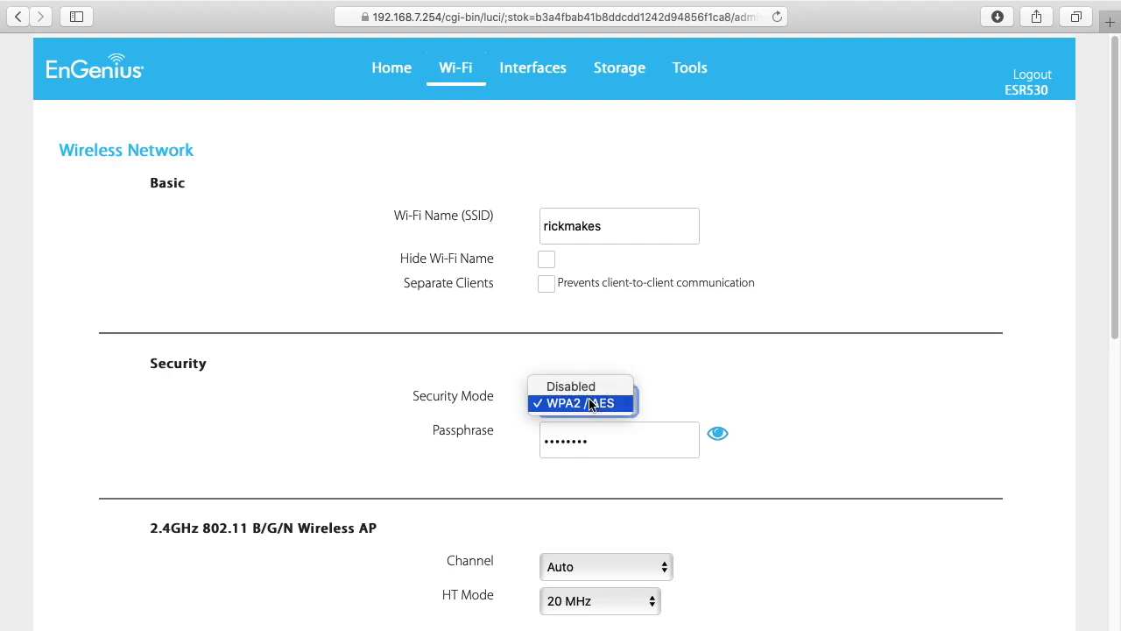
click(591, 404)
scroll(691, 477, down, 5)
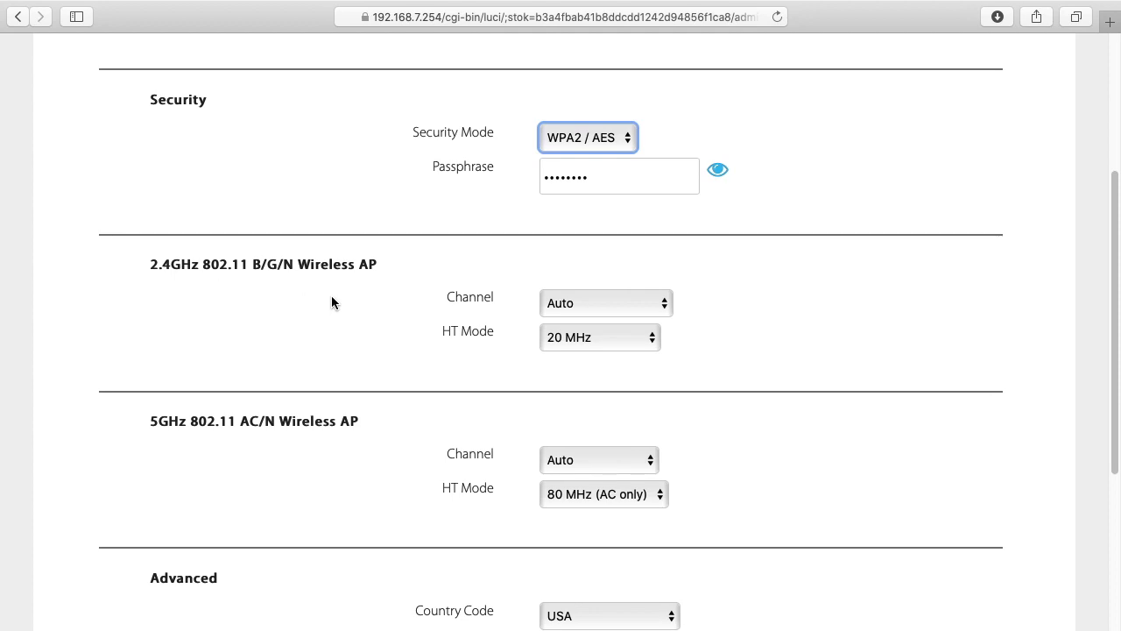
click(570, 304)
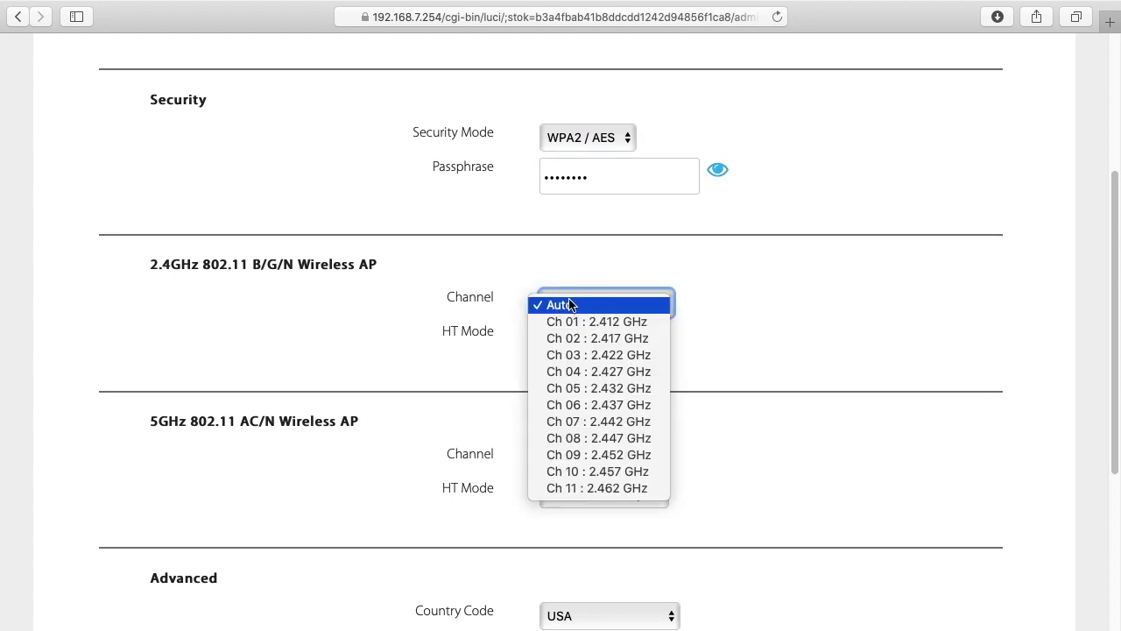
click(499, 342)
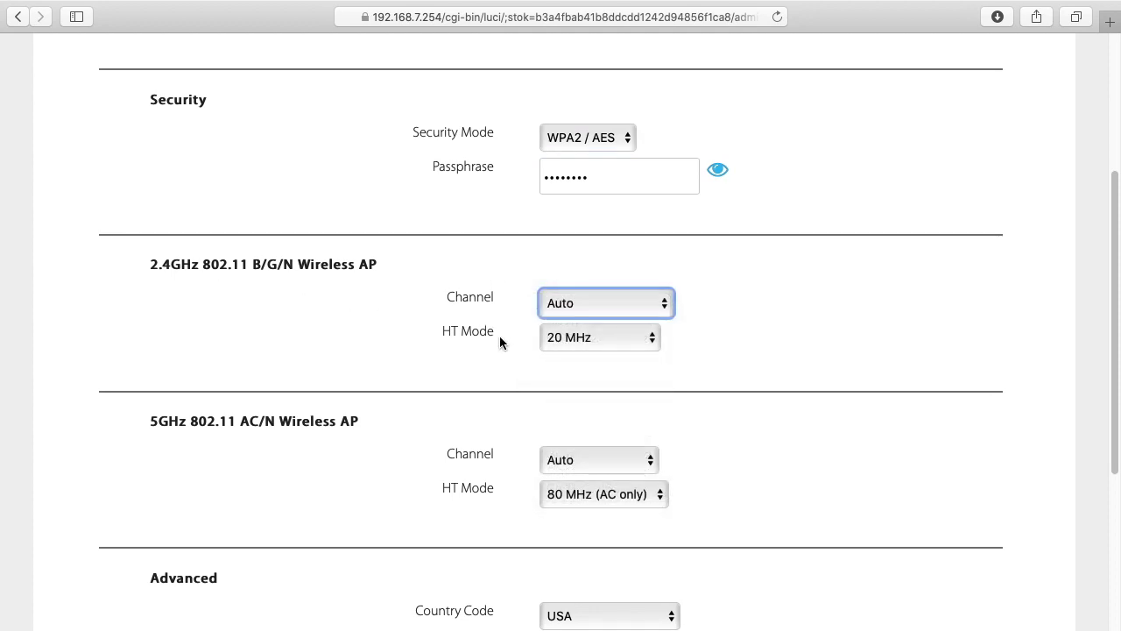
click(621, 352)
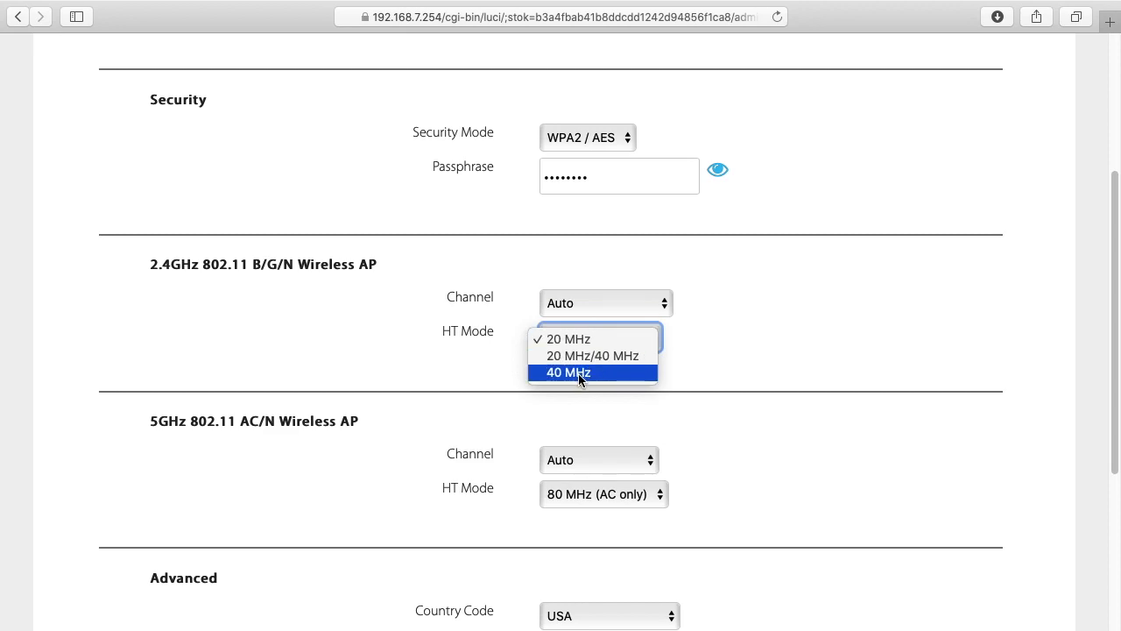
click(423, 309)
scroll(438, 350, down, 2)
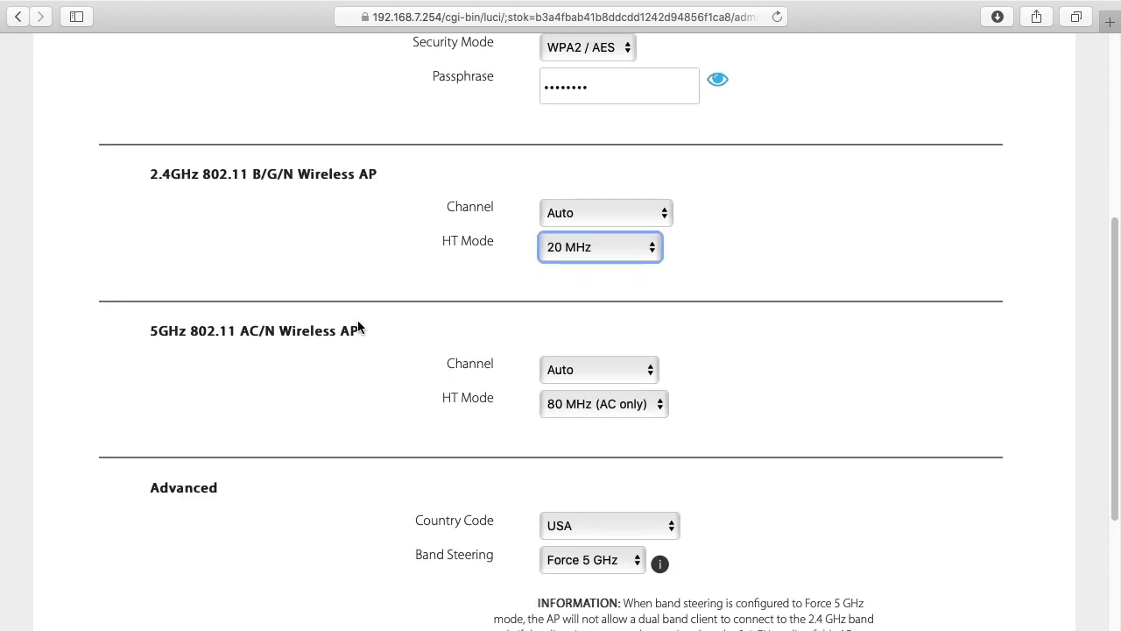
click(622, 369)
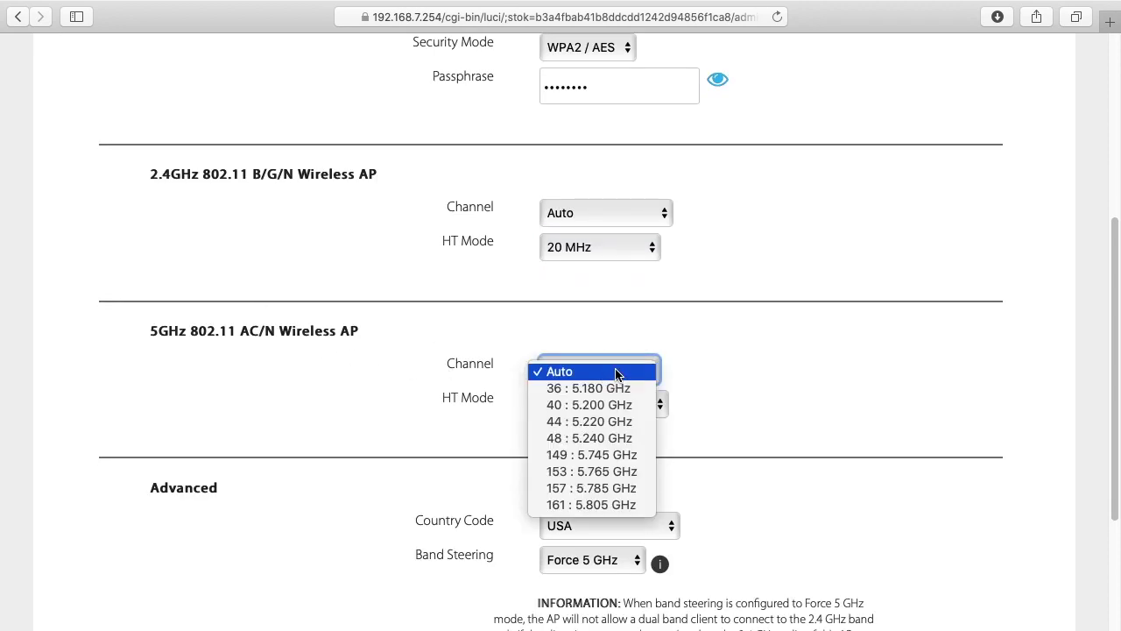
click(598, 323)
click(601, 414)
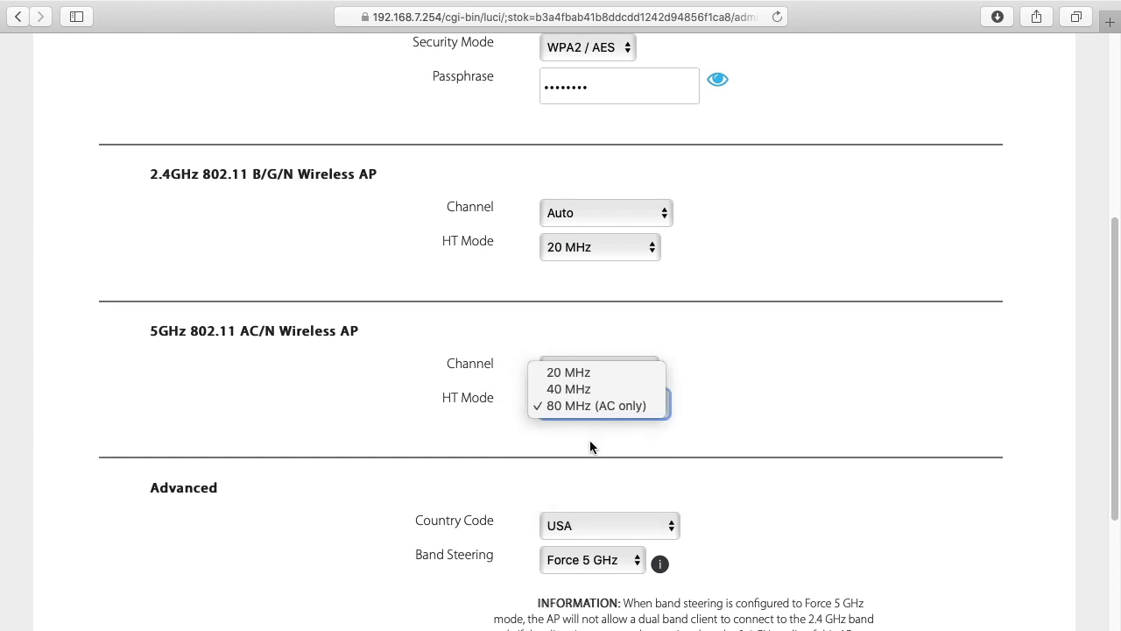
click(590, 446)
scroll(499, 407, down, 3)
click(409, 368)
click(574, 396)
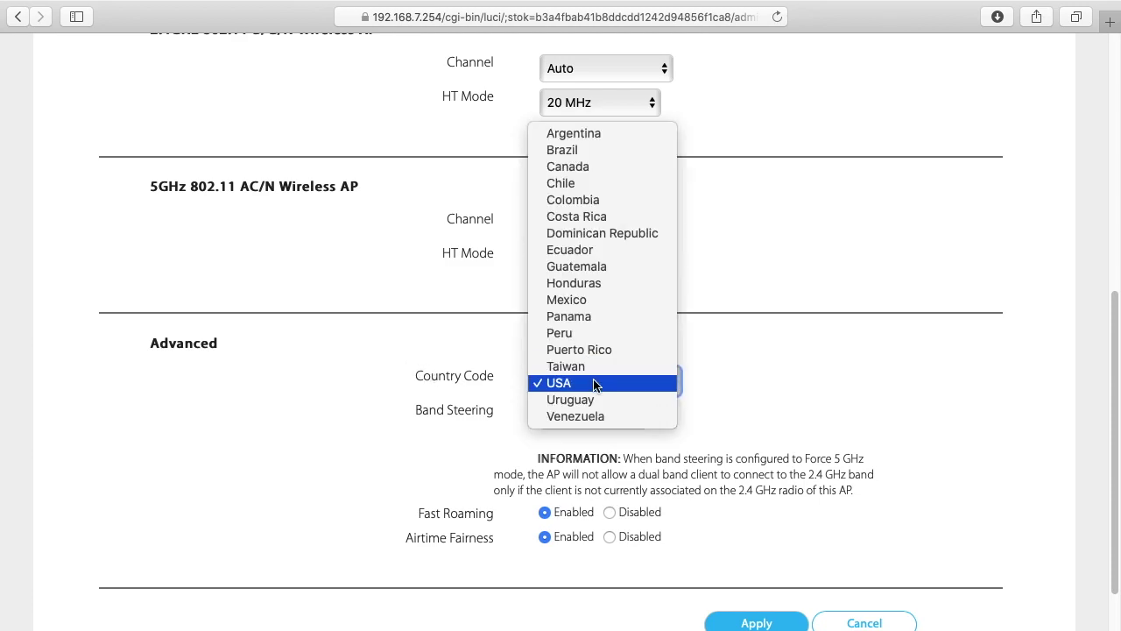
click(507, 442)
scroll(507, 442, down, 1)
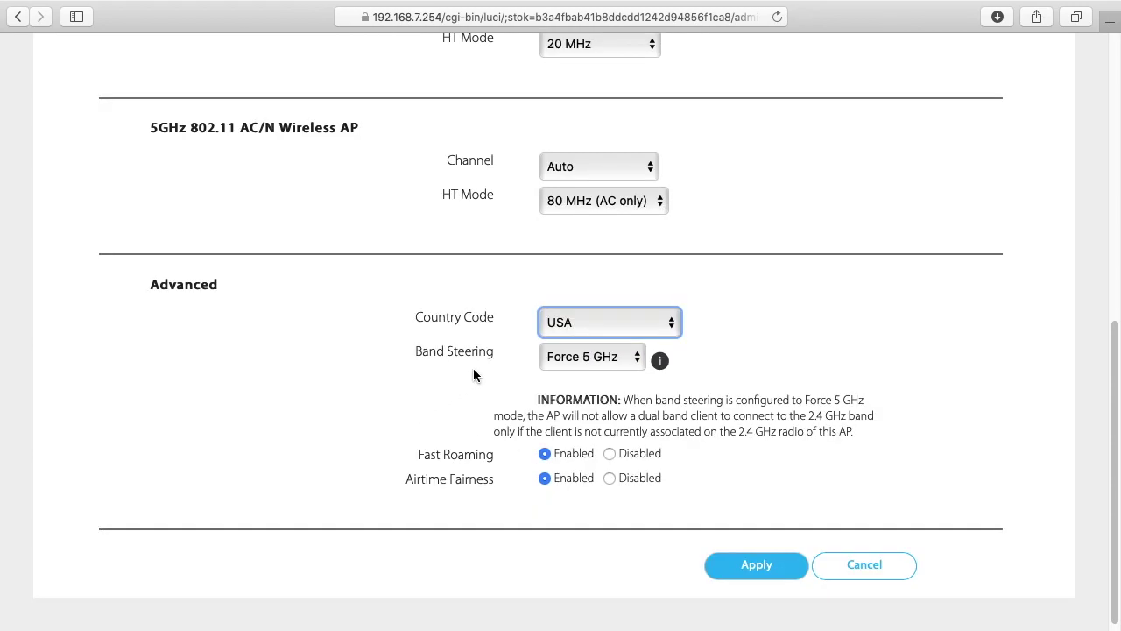
click(574, 359)
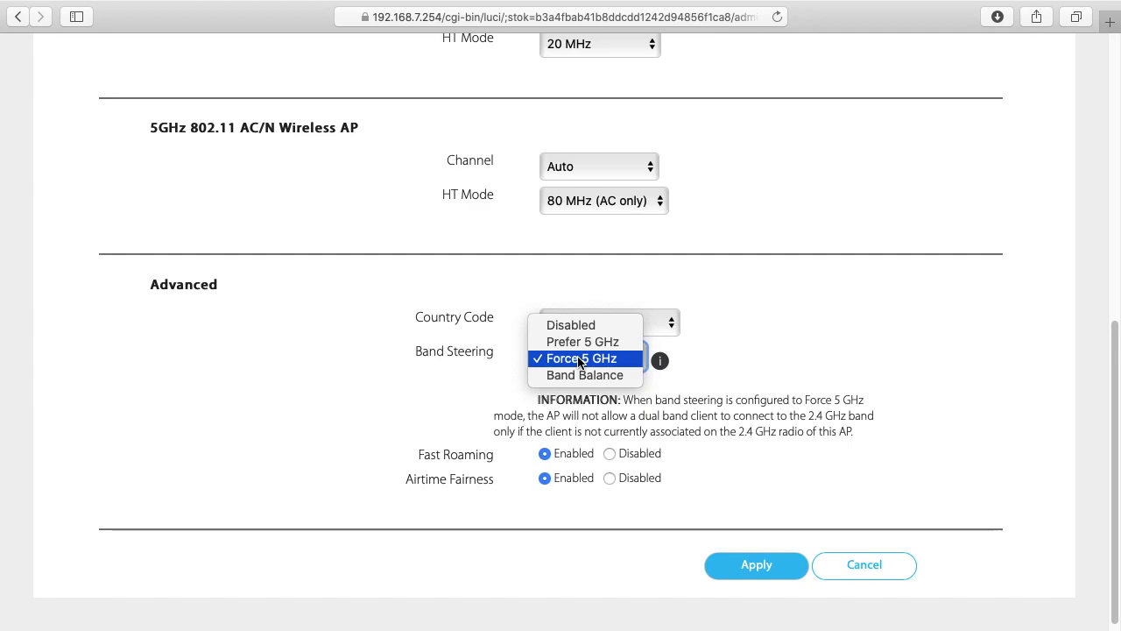
click(728, 350)
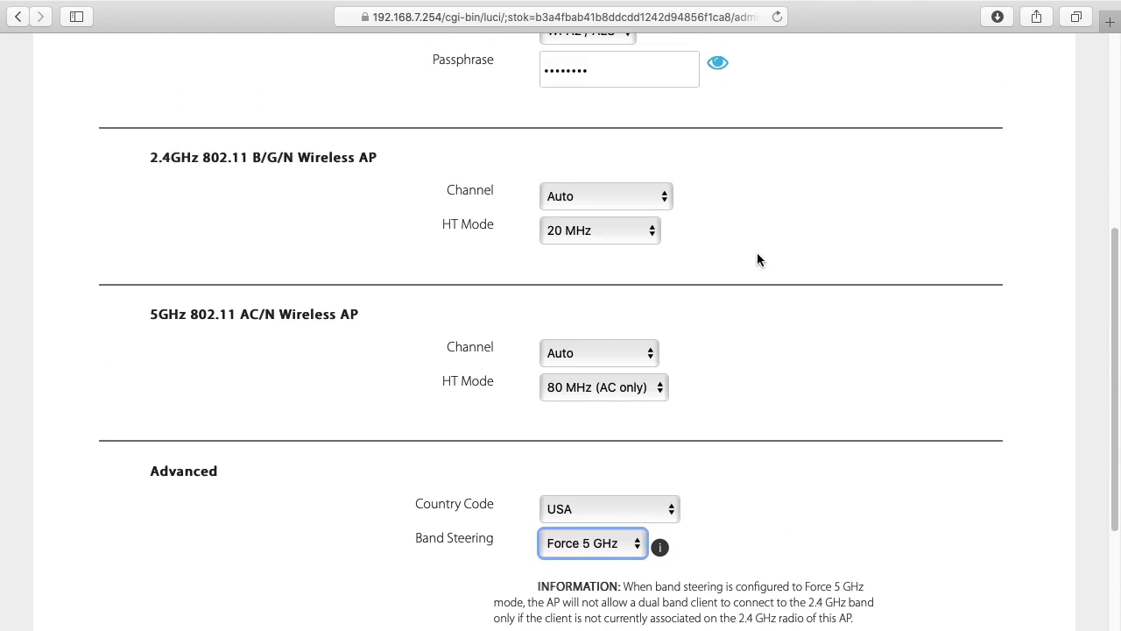
scroll(757, 258, up, 10)
mouse_move(459, 75)
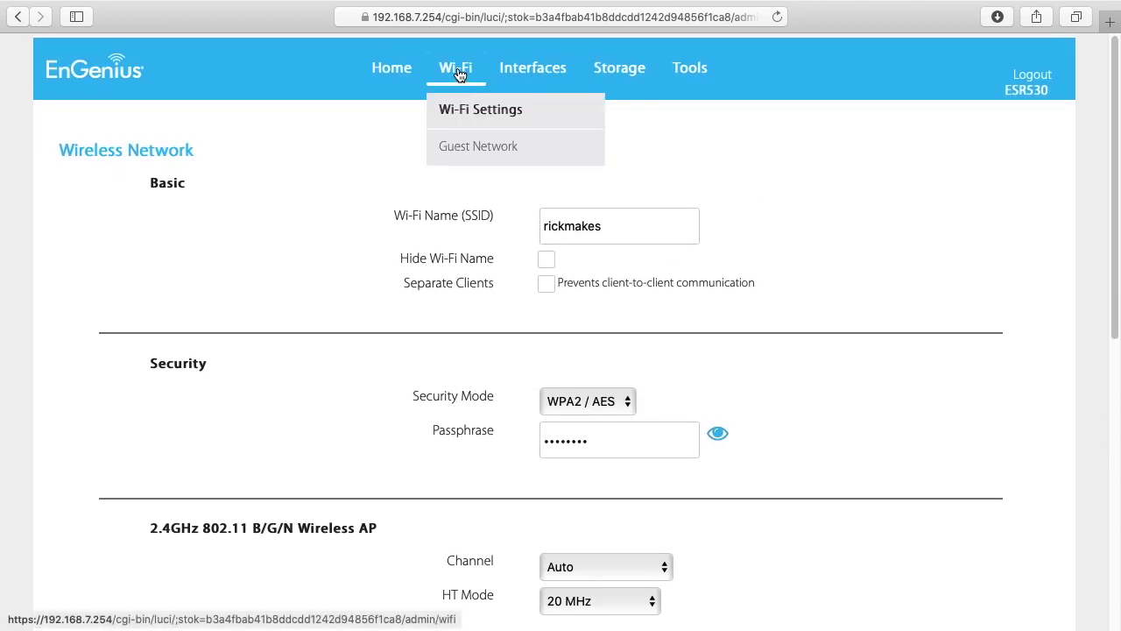
Enable the Guest Network EnGenius_GuestNetwork (WPA2/AES) under Wi-Fi > Guest Network.
click(471, 147)
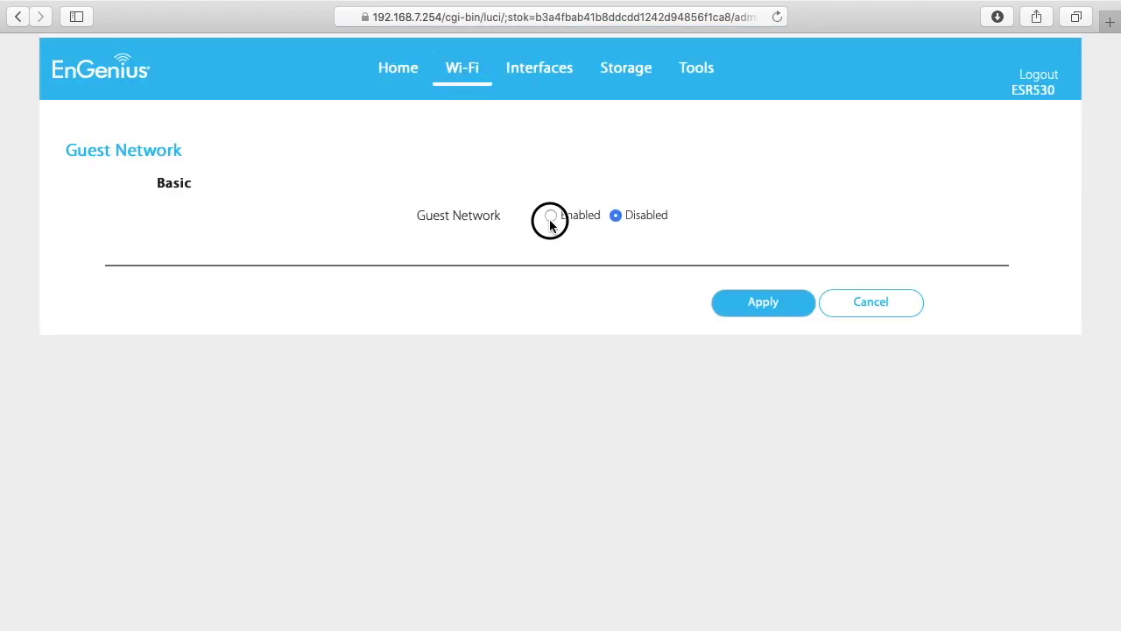
click(550, 216)
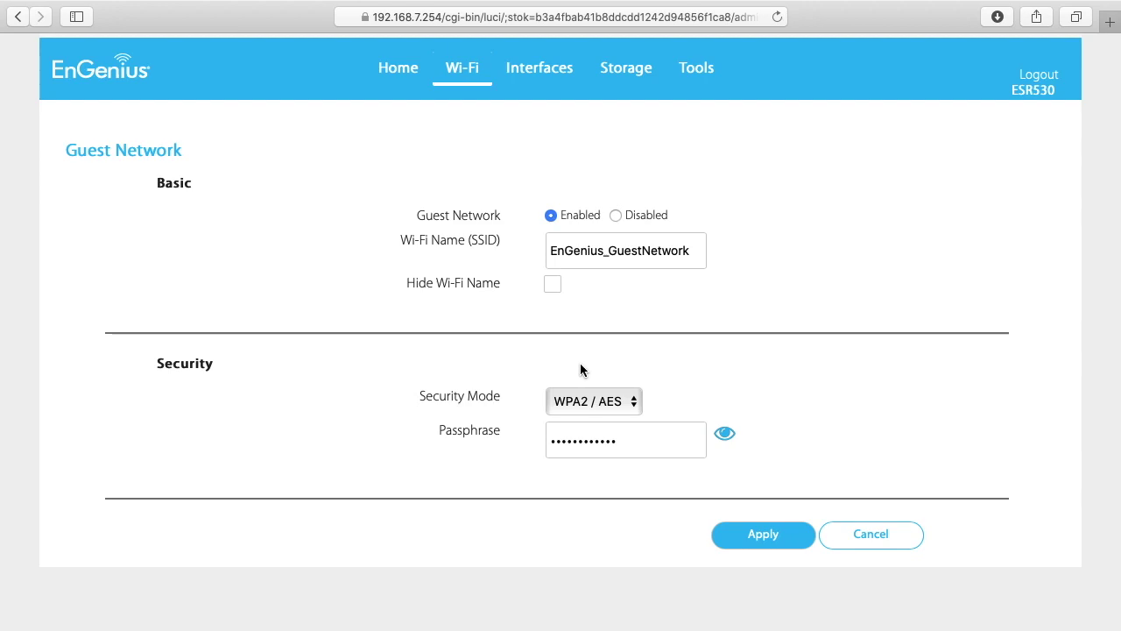
Show the Interfaces – LAN page with MAC, traffic counters and IPv4 192.168.7.254/24.
click(538, 75)
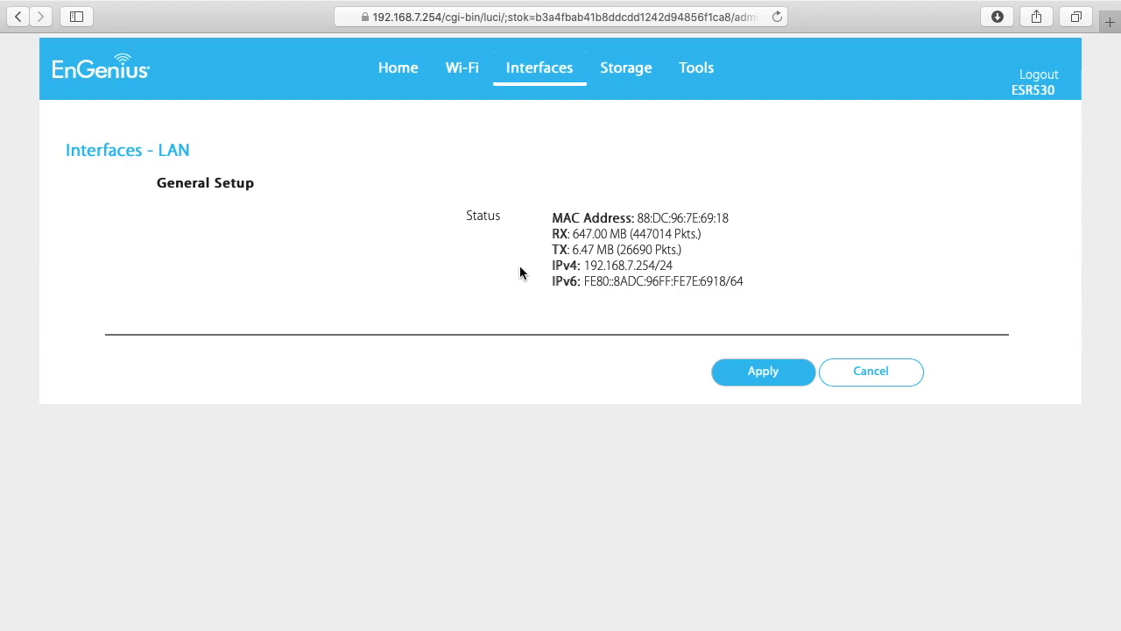
Show the Interfaces – WAN page, where Operation Mode is Bridge Mode.
mouse_move(531, 145)
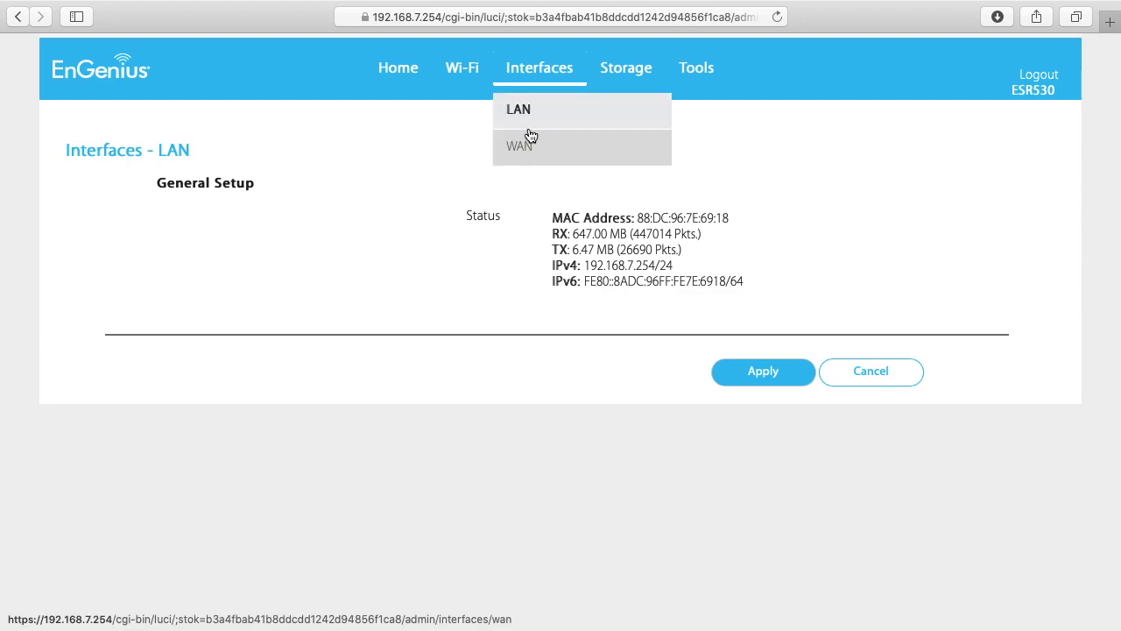
click(519, 147)
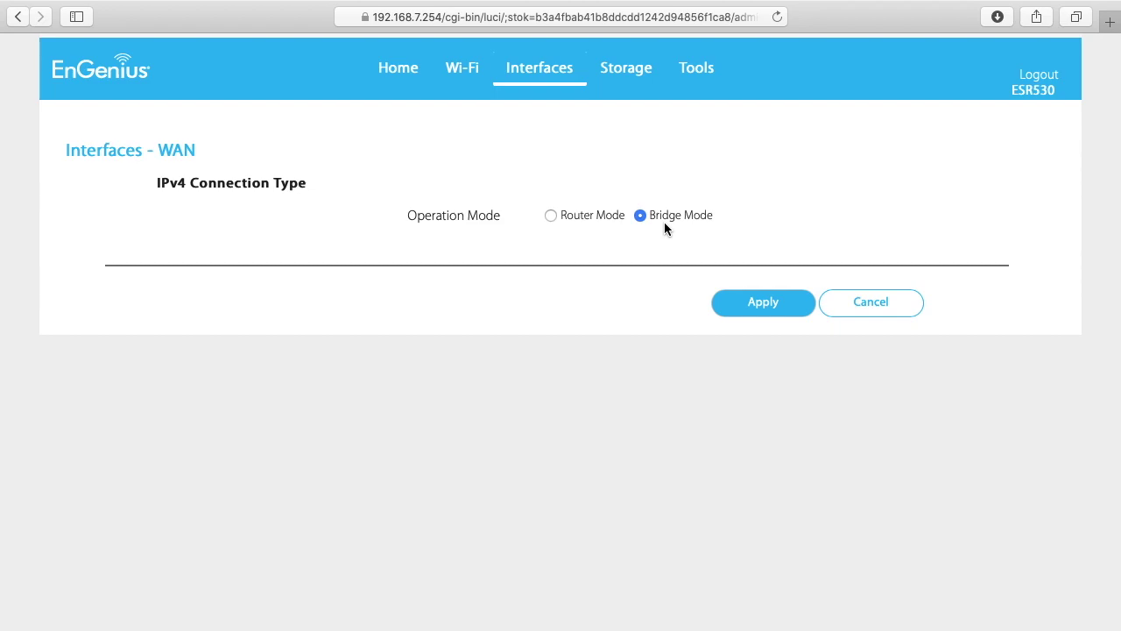
Look over Storage > File Sharing, then open IPCam Recorder showing no cameras connected.
click(626, 77)
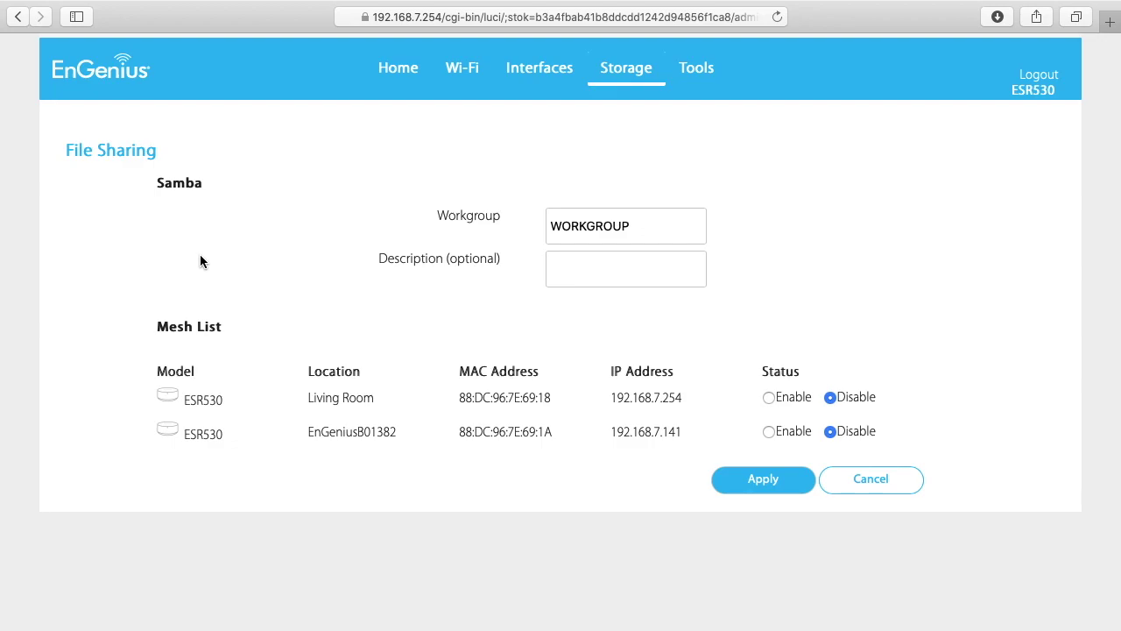
mouse_move(628, 77)
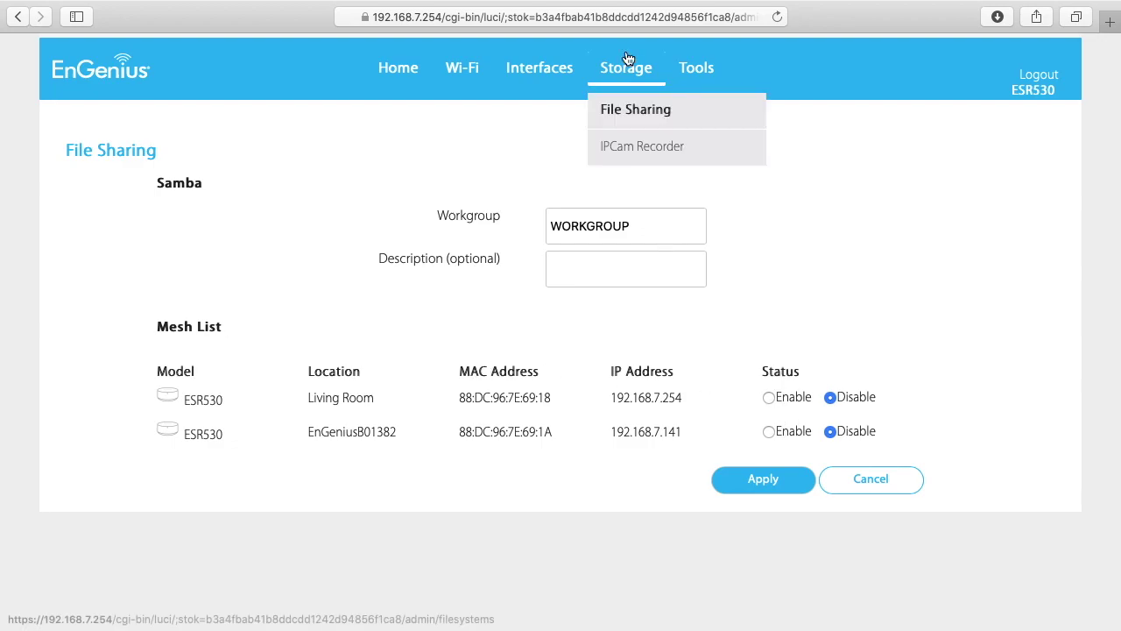
click(624, 150)
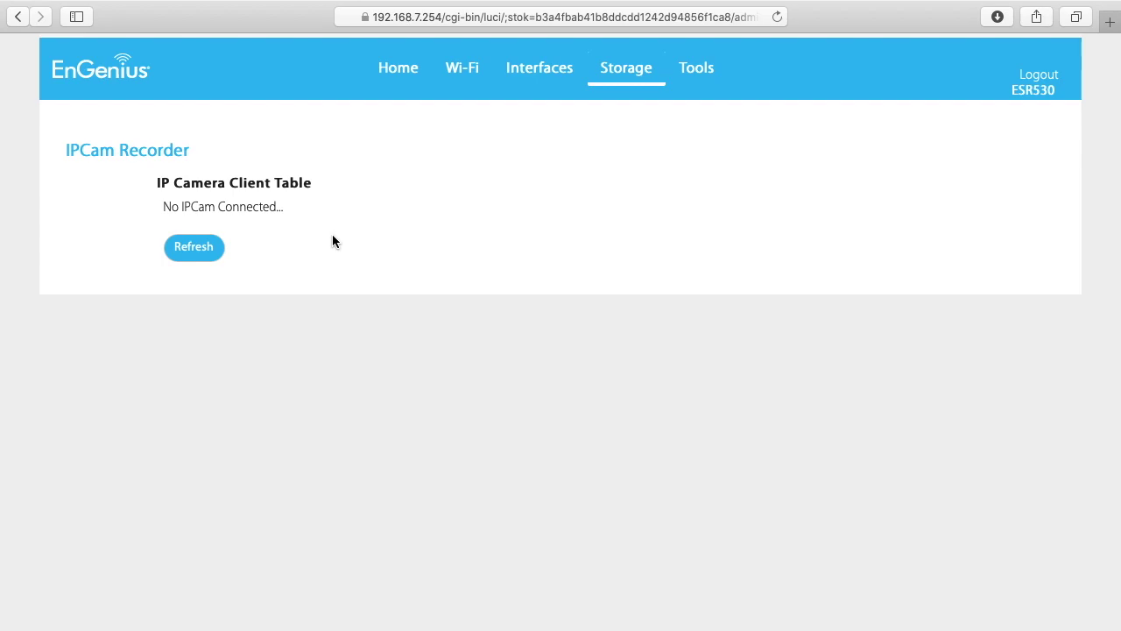
Open Tools > UID / DDNS and check the Refresh Time options, leaving it at 24HR.
click(697, 75)
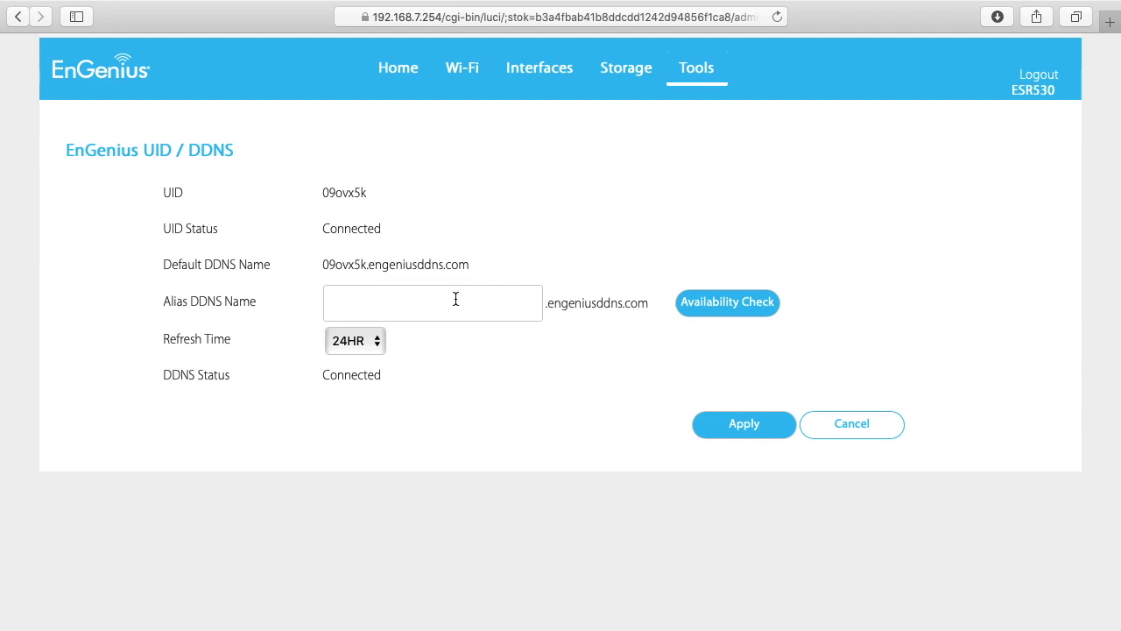
click(359, 349)
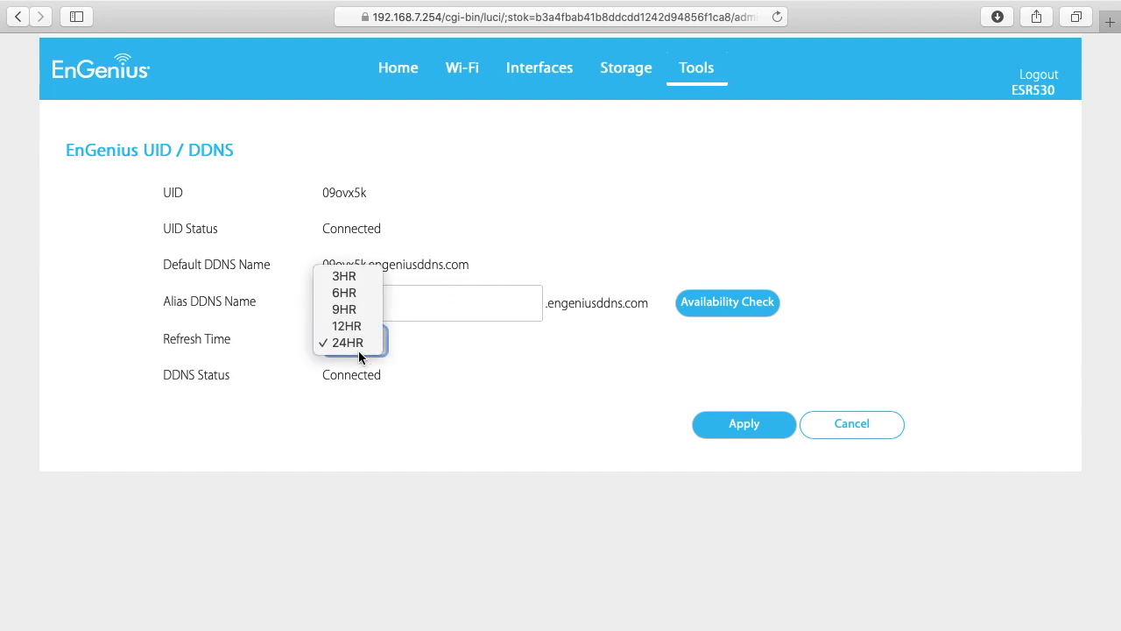
click(434, 348)
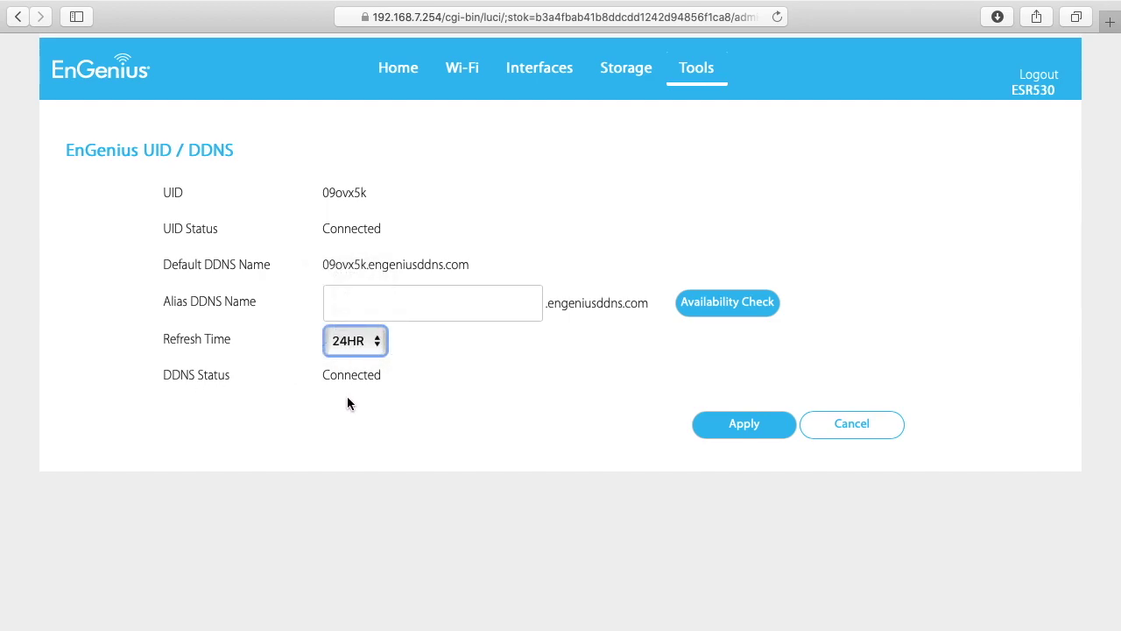
mouse_move(694, 74)
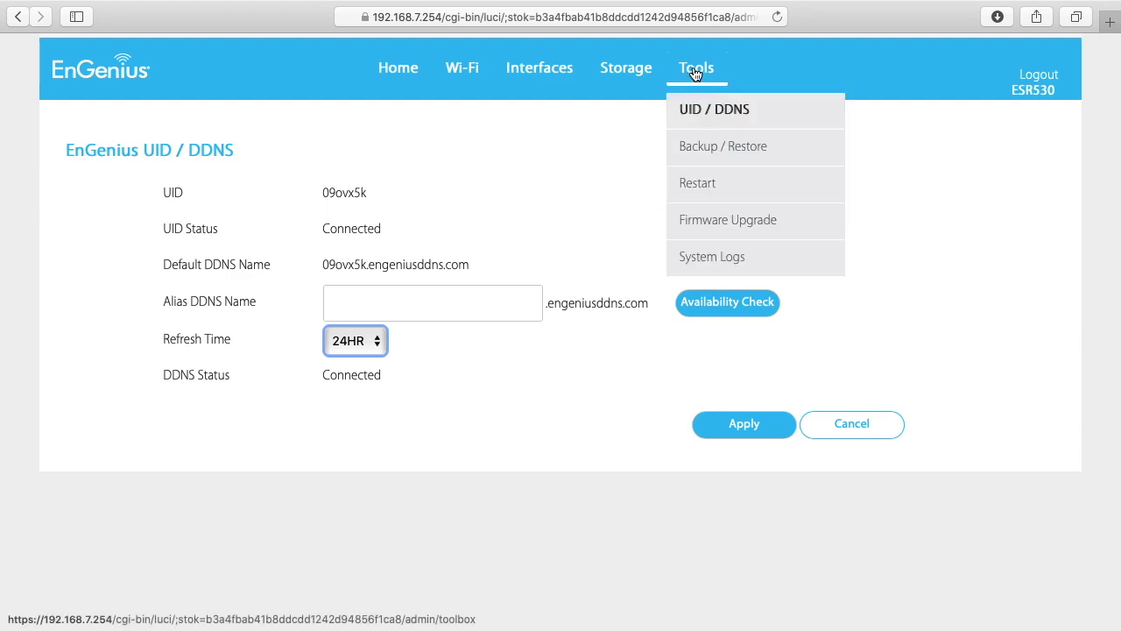
Generate a router configuration backup archive from Tools > Backup / Restore and verify the download.
click(690, 145)
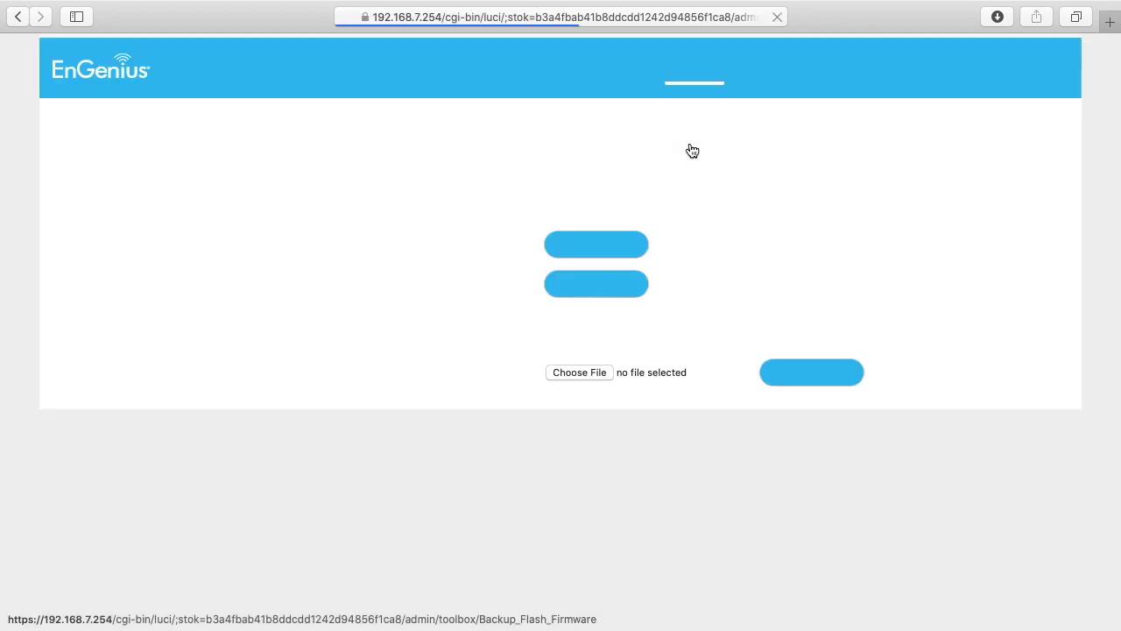
click(588, 249)
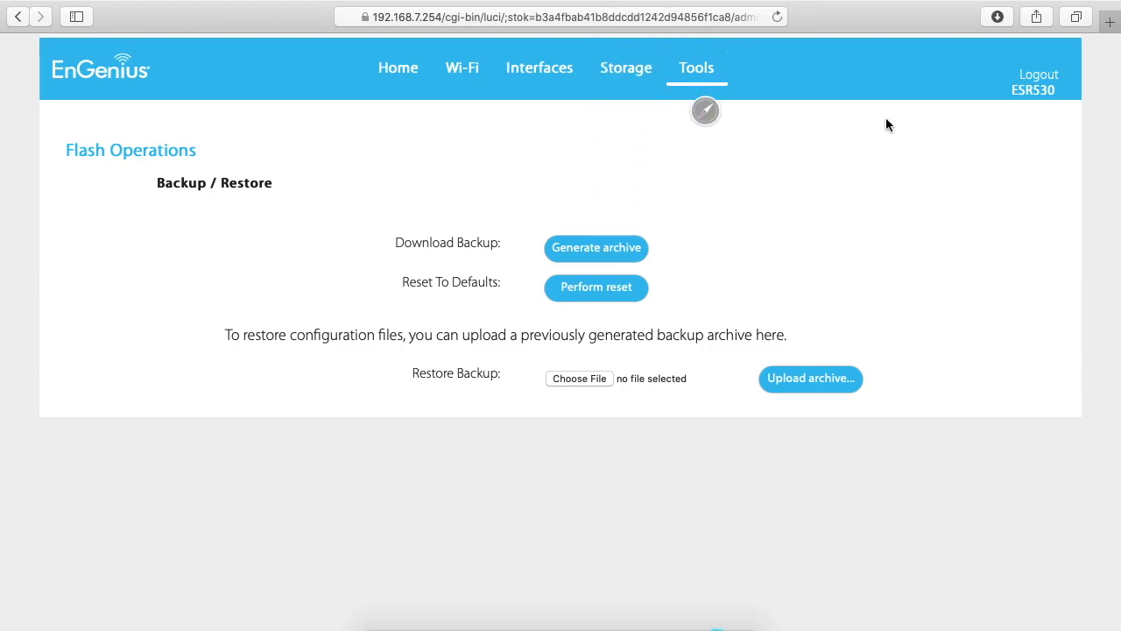
click(1001, 17)
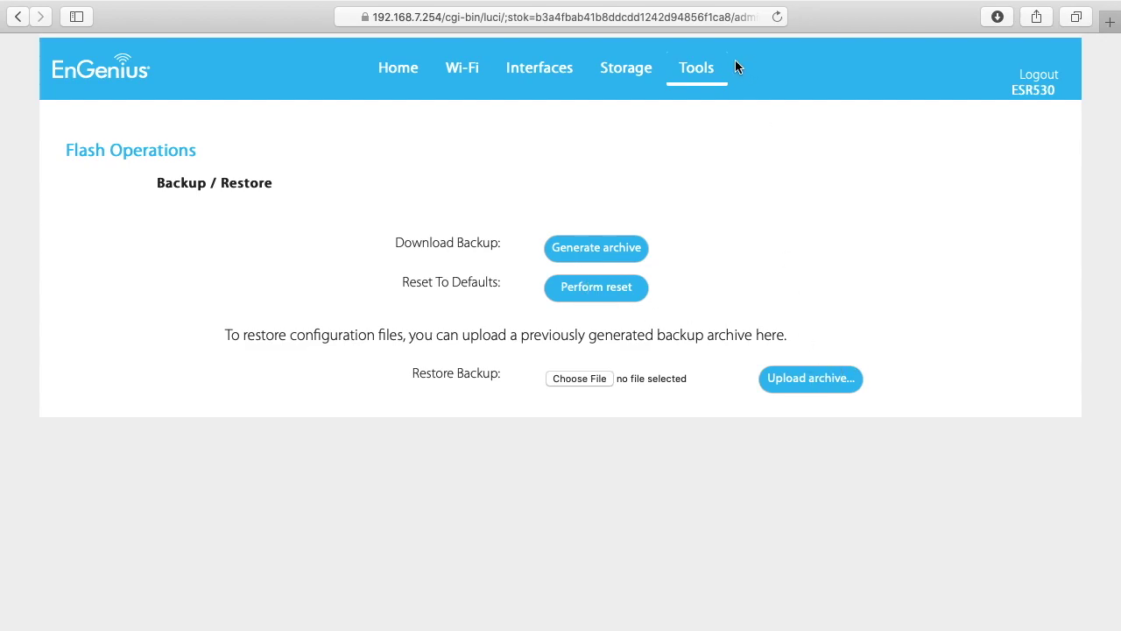
Review the Tools > Restart mesh options, then open the Firmware Upgrade upload page.
mouse_move(692, 70)
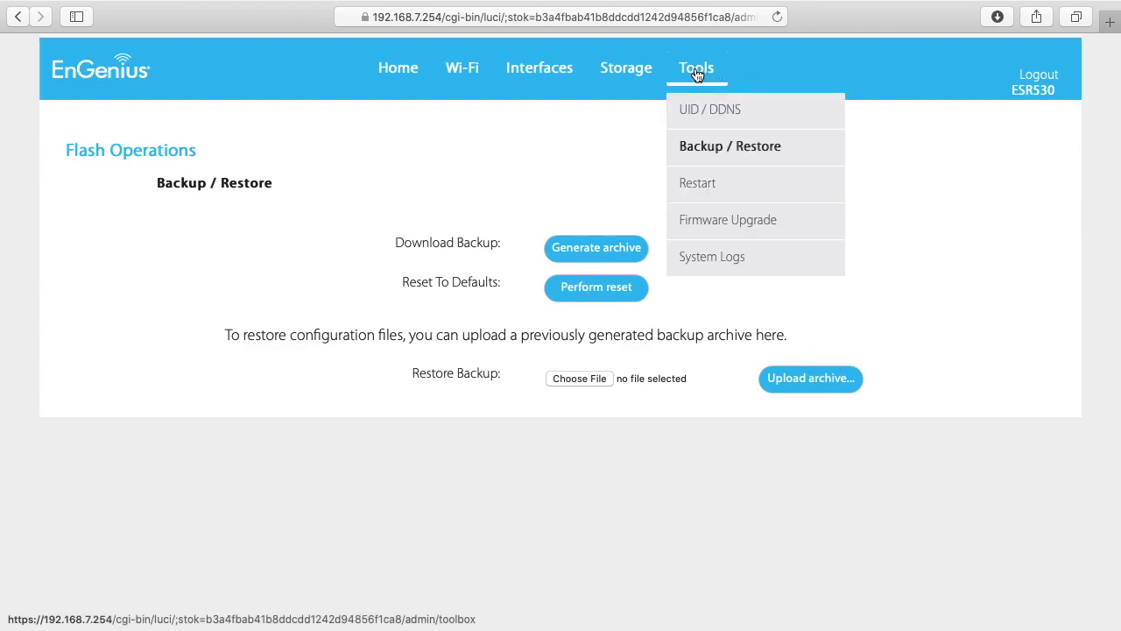
click(697, 186)
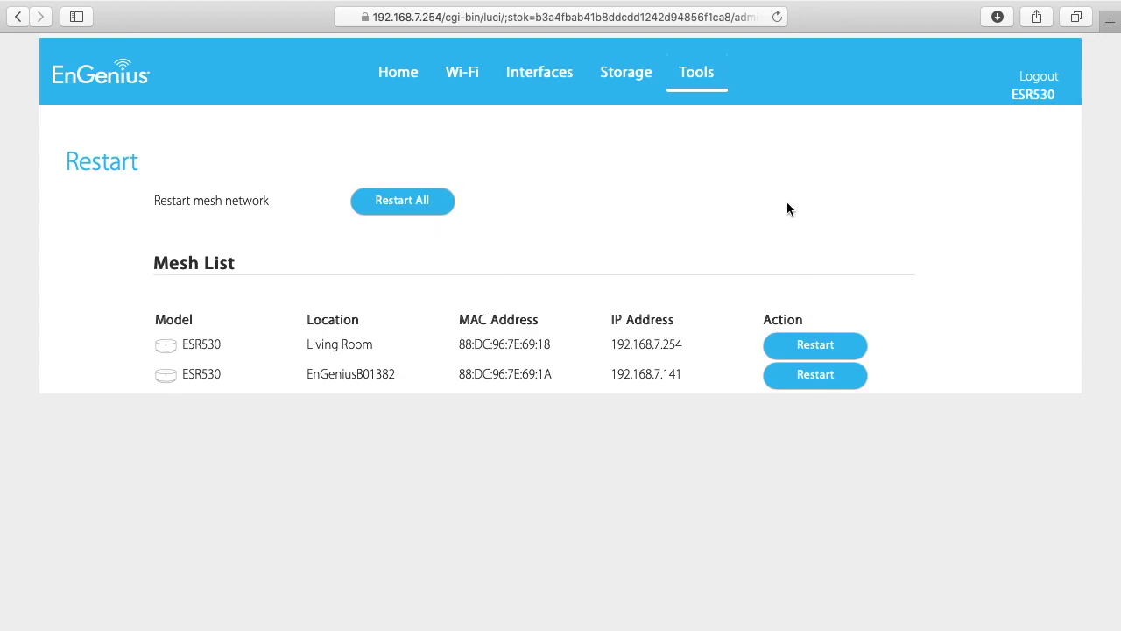
mouse_move(696, 79)
click(706, 230)
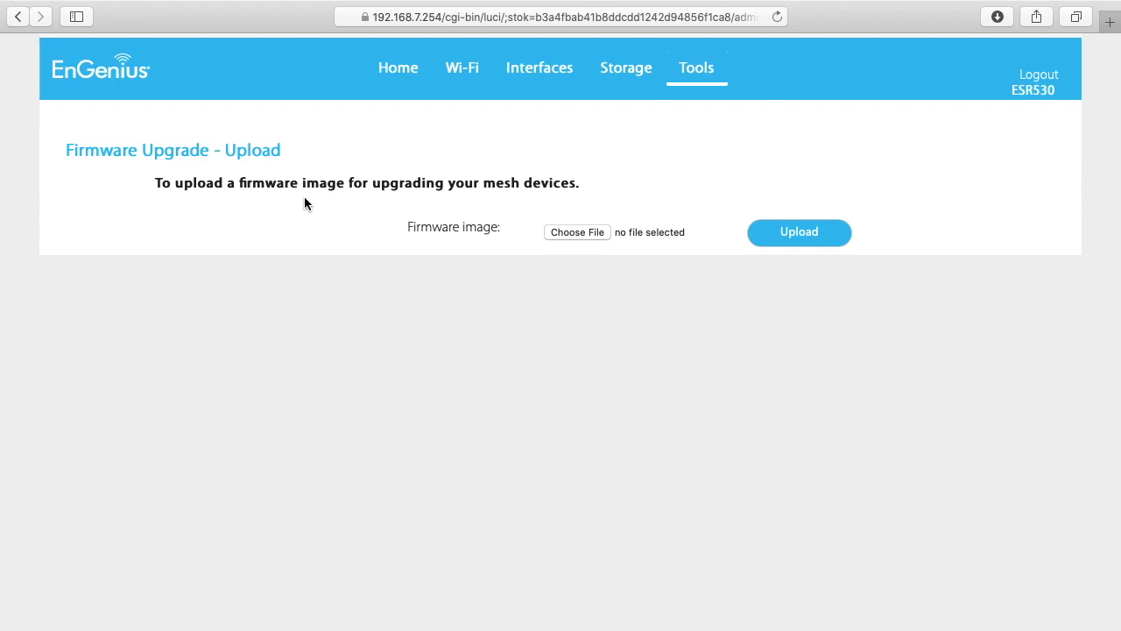
Open Tools > System Logs and scroll through the recent cron and kernel entries.
mouse_move(692, 75)
click(685, 265)
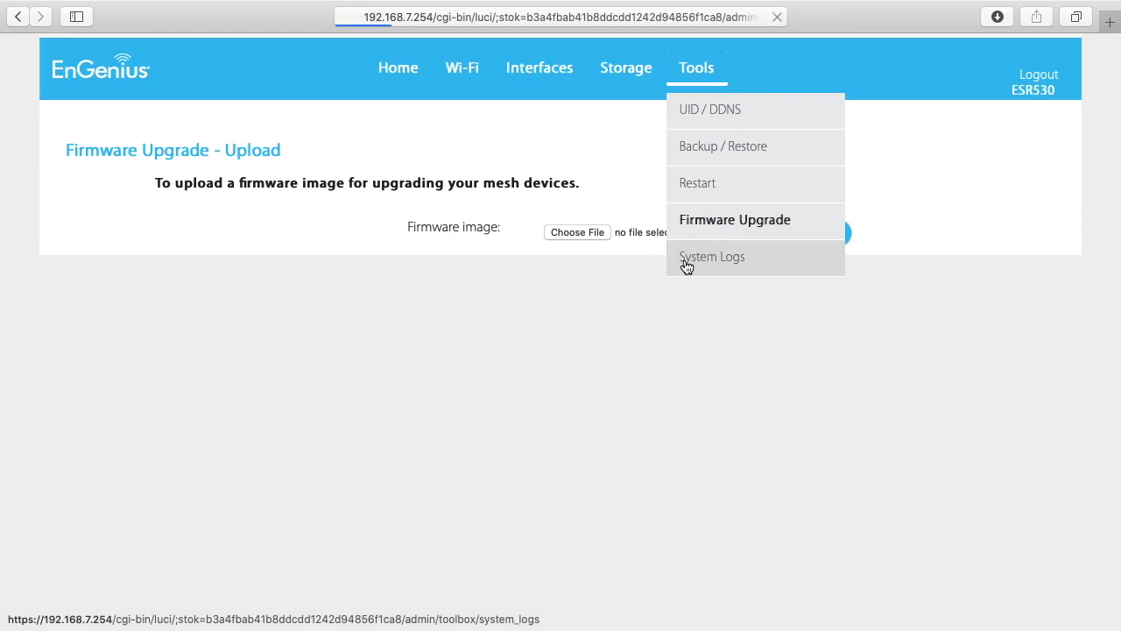
scroll(540, 444, down, 3)
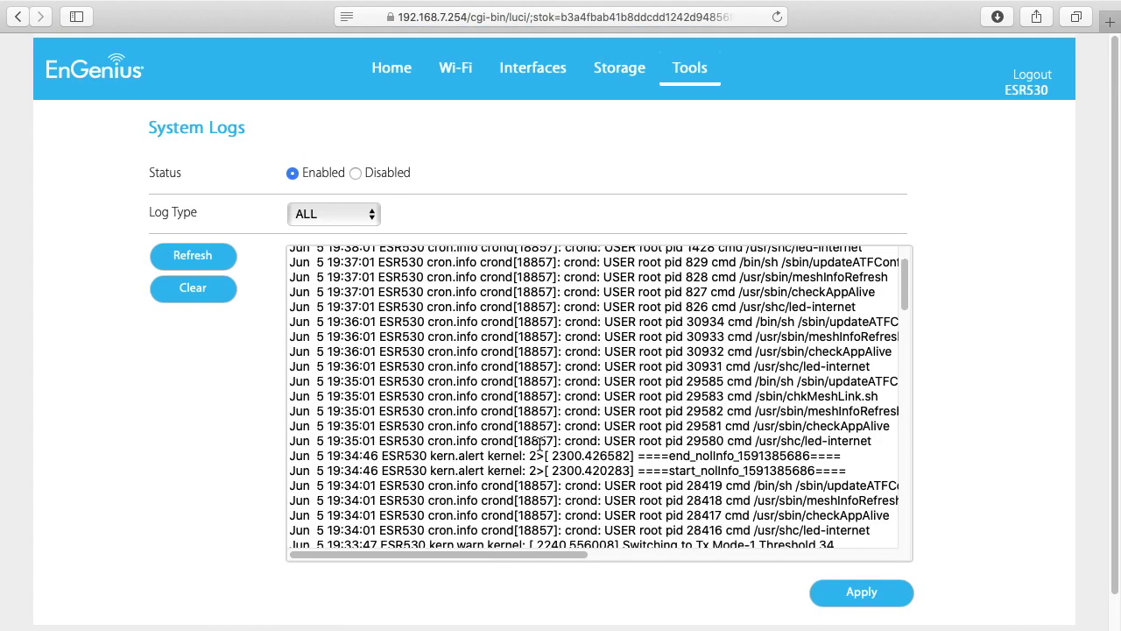
scroll(540, 444, down, 20)
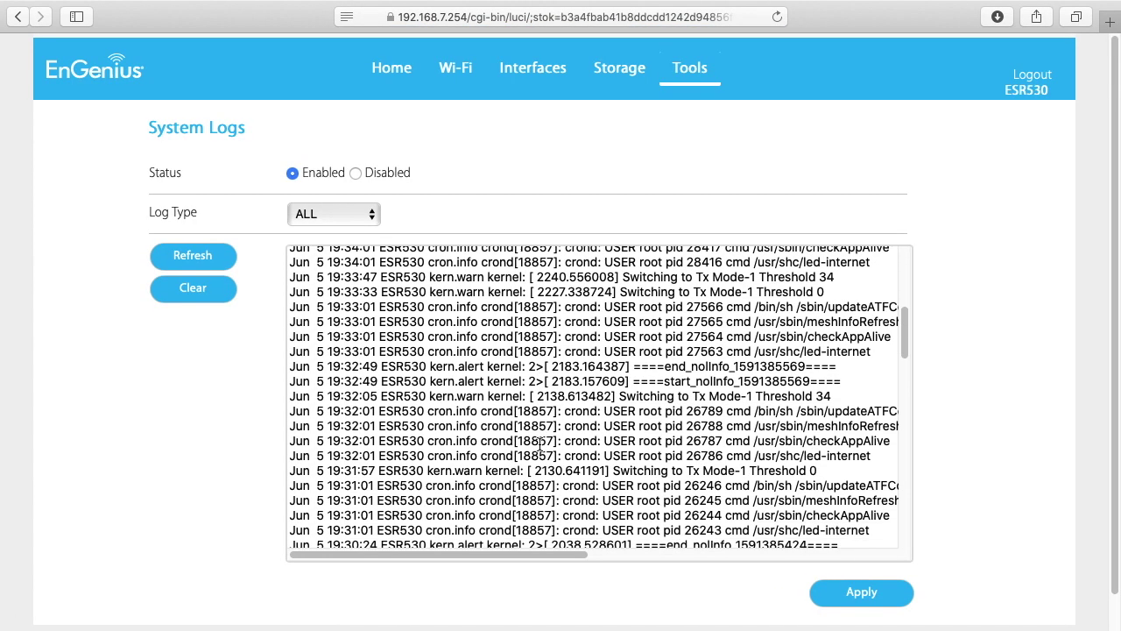
scroll(540, 444, up, 20)
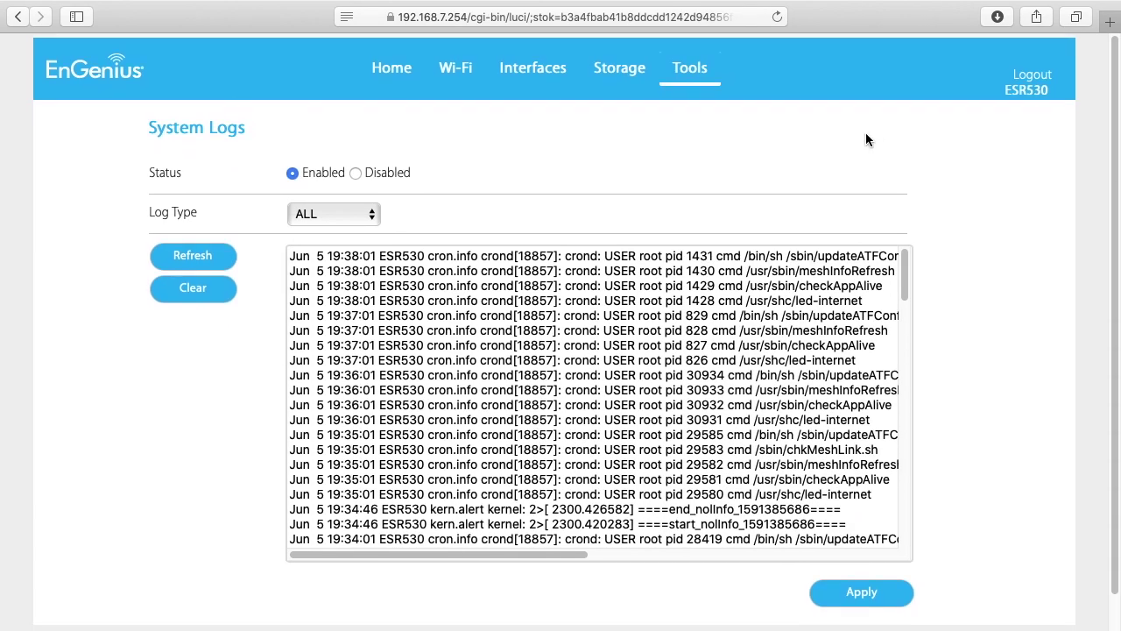
Log out of the ESR530 admin to return to the Mesh Router login screen.
click(1029, 77)
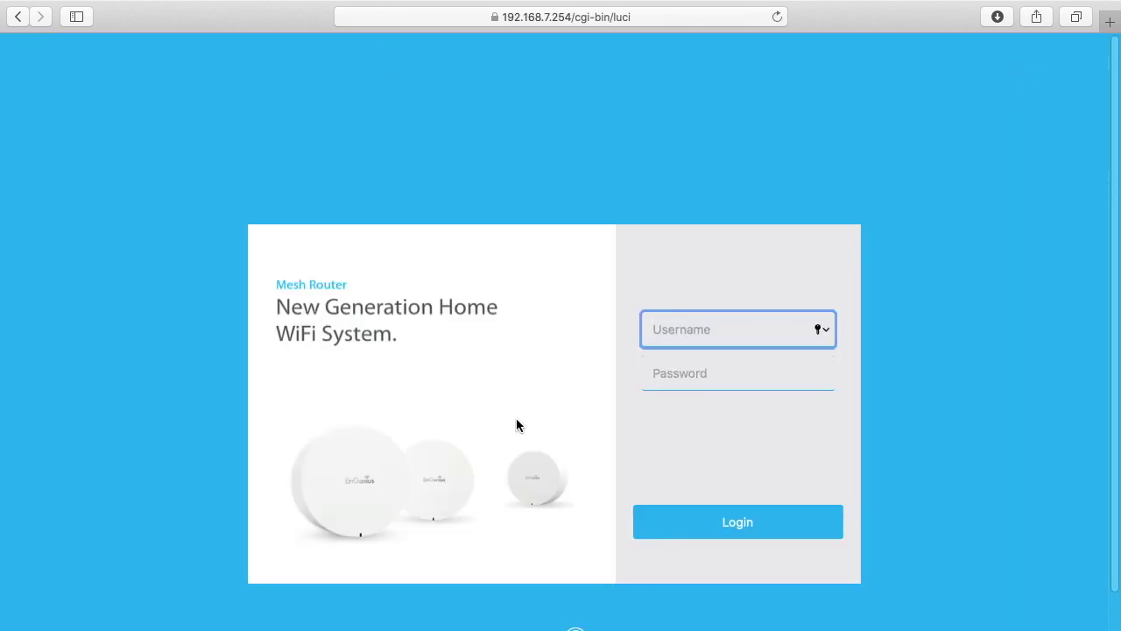